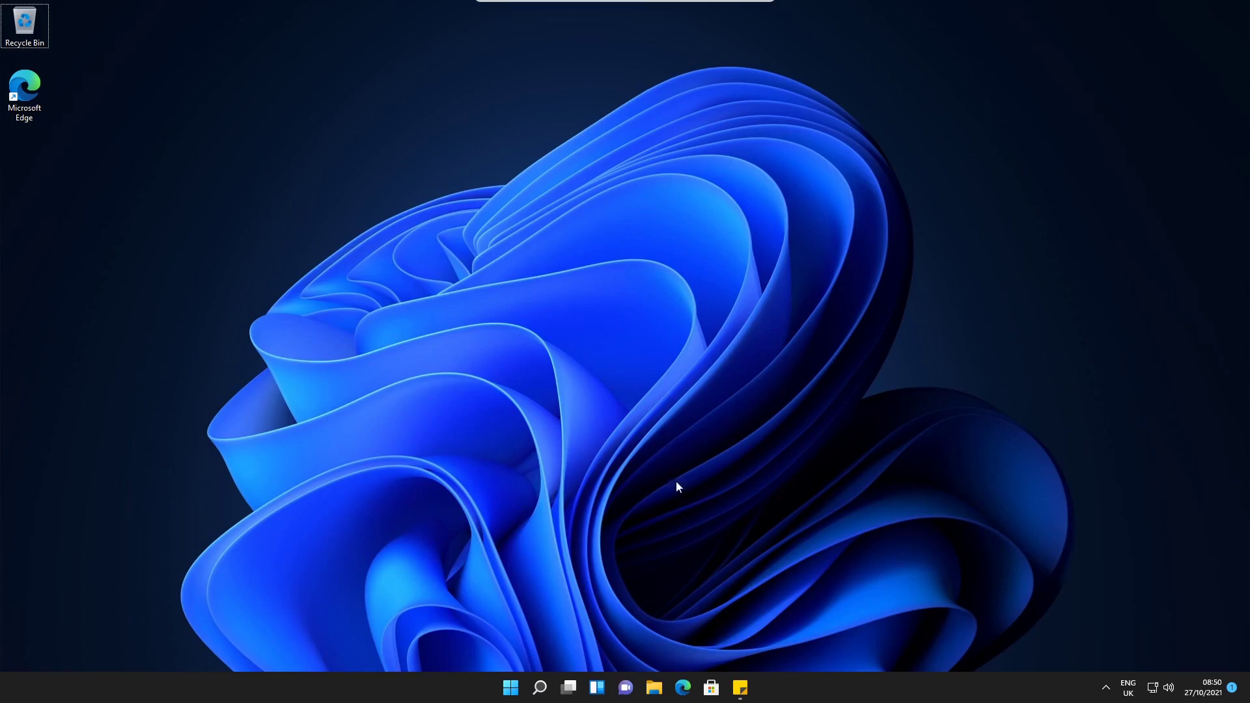
Step: Open File Explorer from the taskbar to view Quick access with its Windows 11 command bar
{"action": "left_click", "coordinate": [654, 687]}
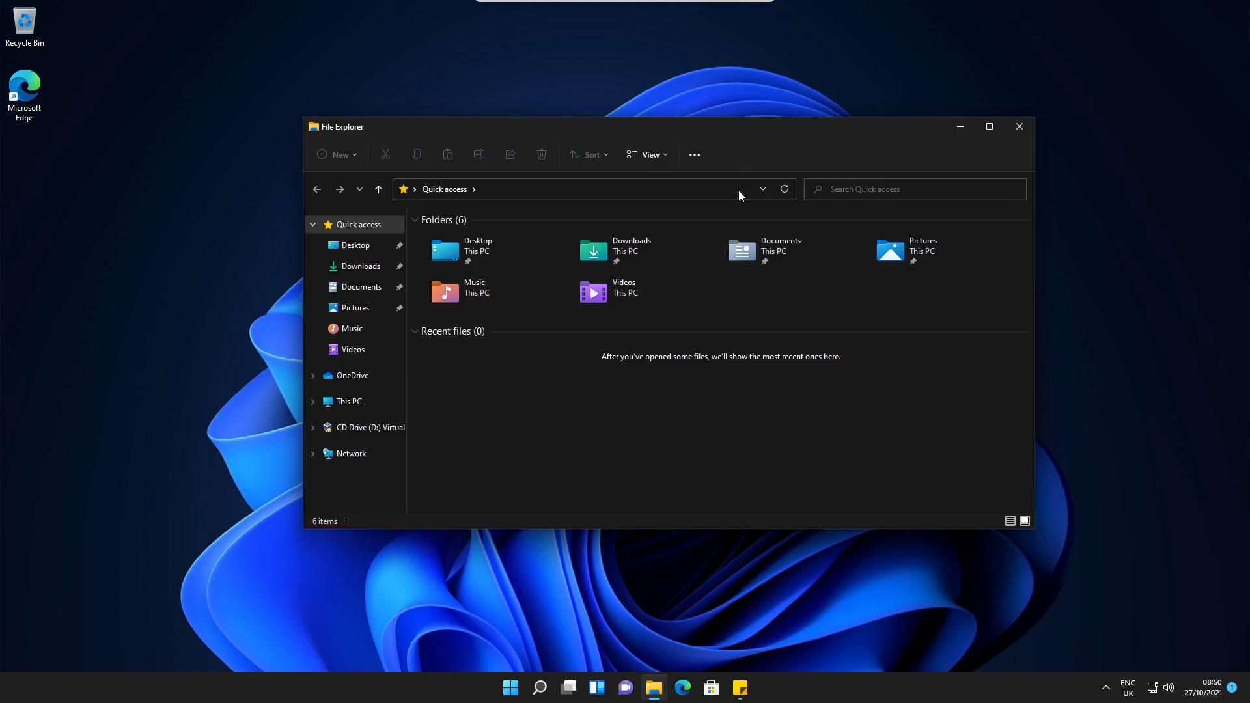
Step: Search for regedit and launch Registry Editor, approving the administrator prompt
{"action": "left_click", "coordinate": [539, 688]}
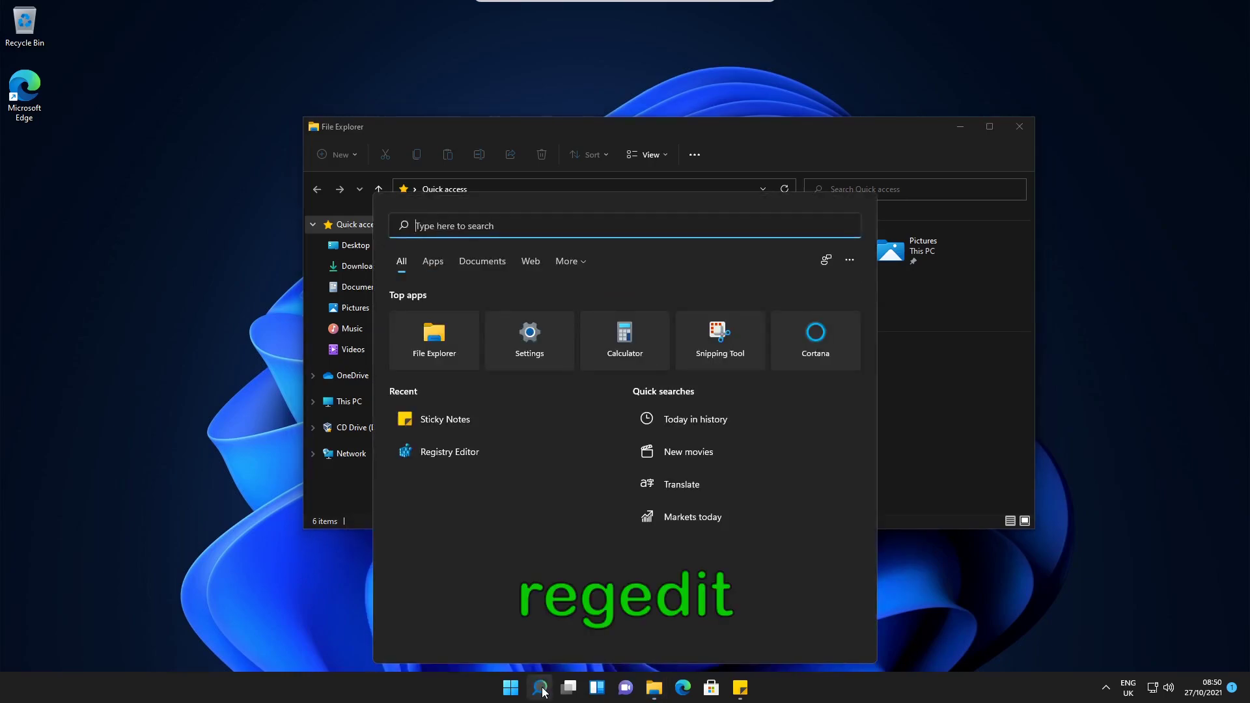
{"action": "type", "text": "reged"}
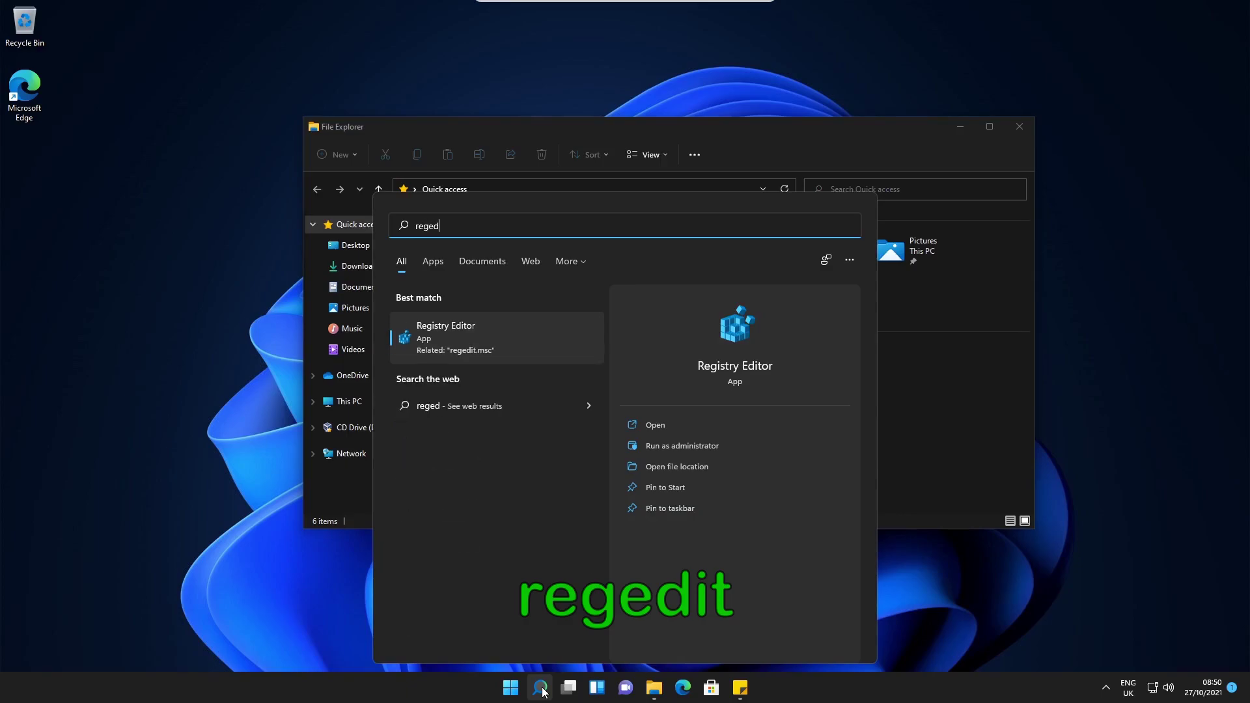
{"action": "type", "text": "it"}
{"action": "left_click", "coordinate": [462, 334]}
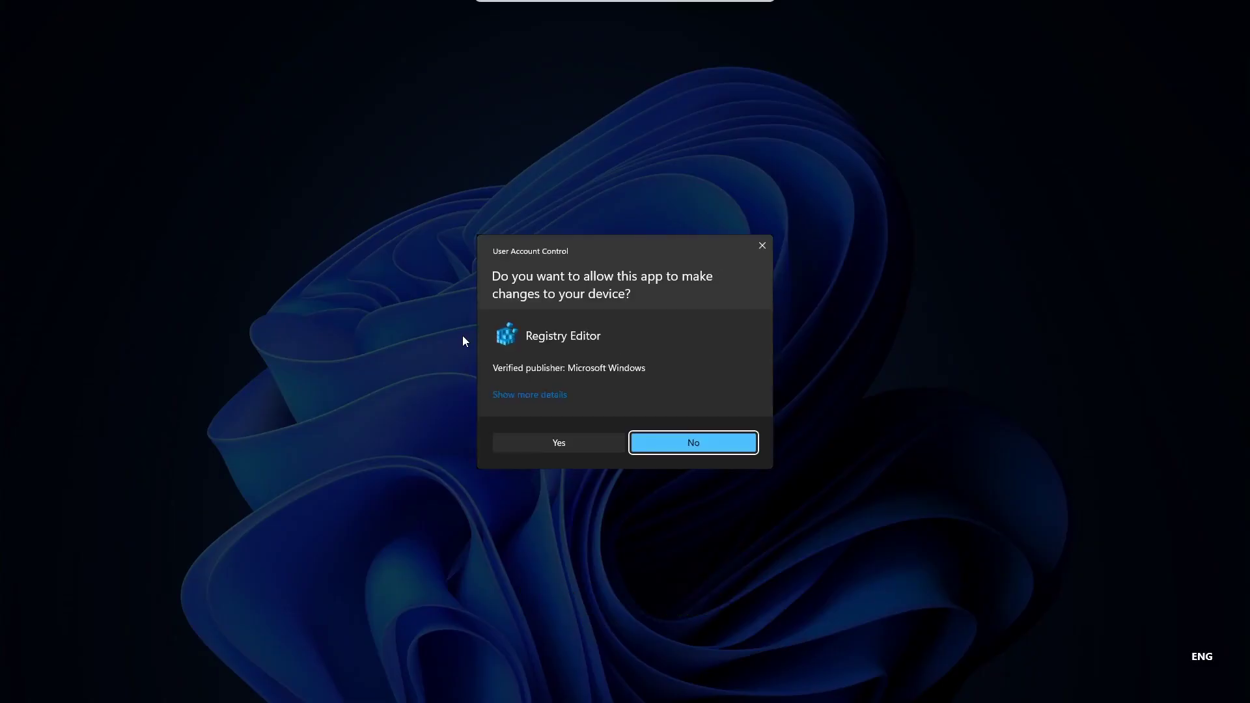
{"action": "left_click", "coordinate": [550, 443]}
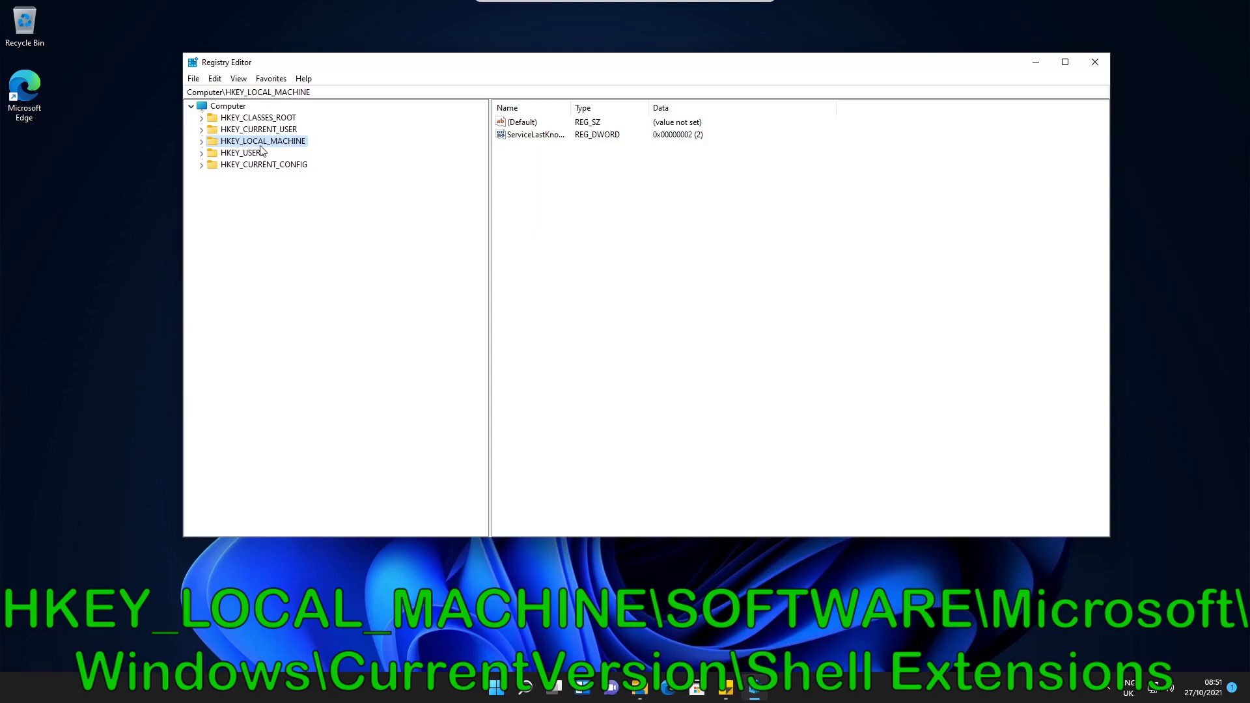
Step: Expand HKEY_LOCAL_MACHINE\SOFTWARE\Microsoft\Windows in the registry tree
{"action": "left_click", "coordinate": [201, 142]}
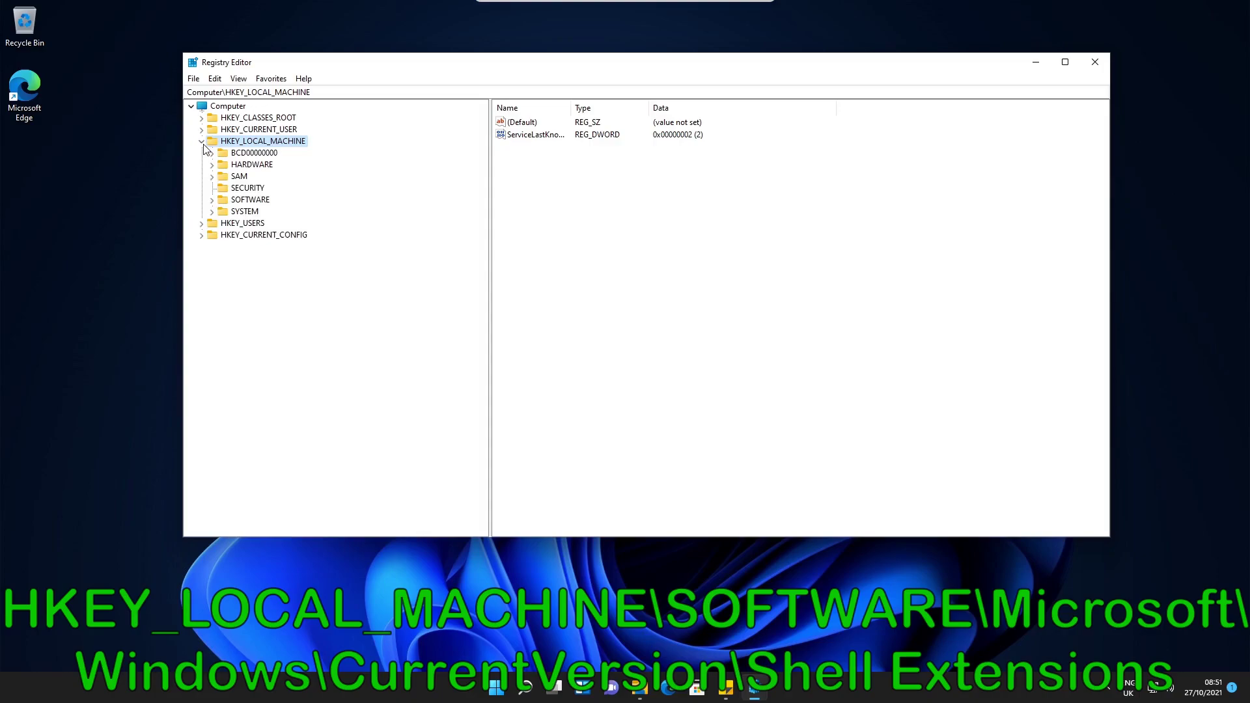
{"action": "left_click", "coordinate": [212, 201]}
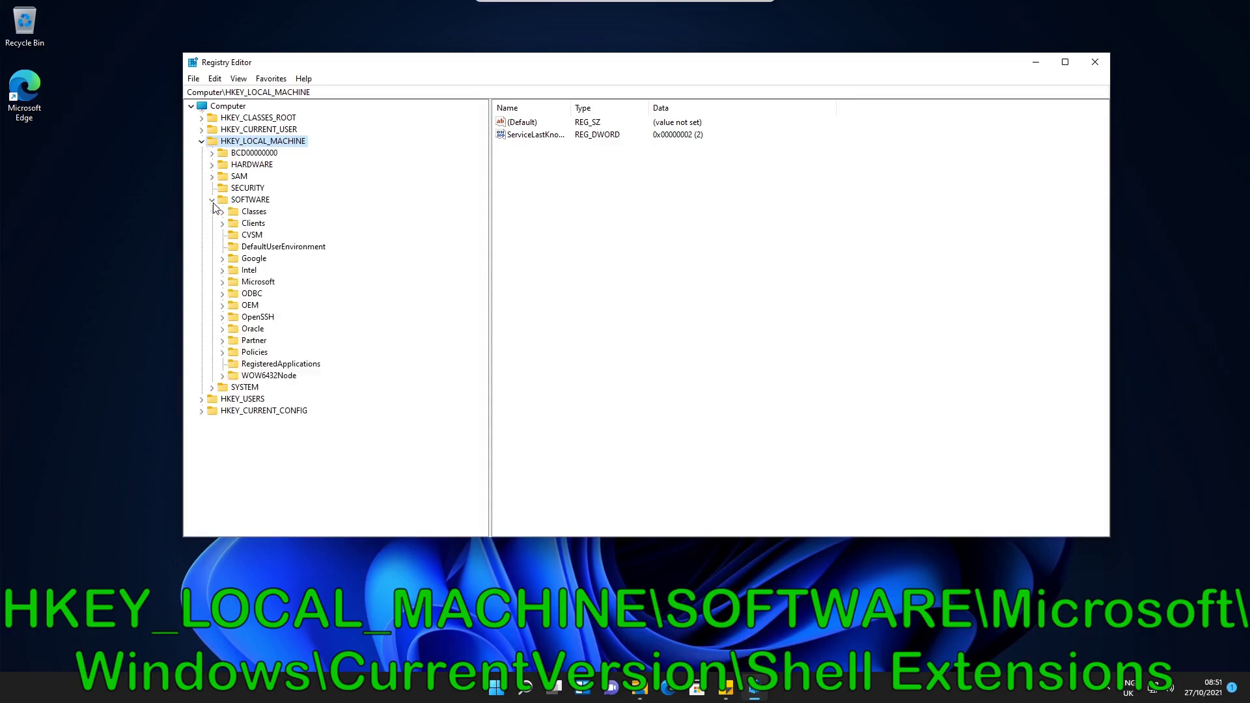
{"action": "left_click", "coordinate": [223, 284]}
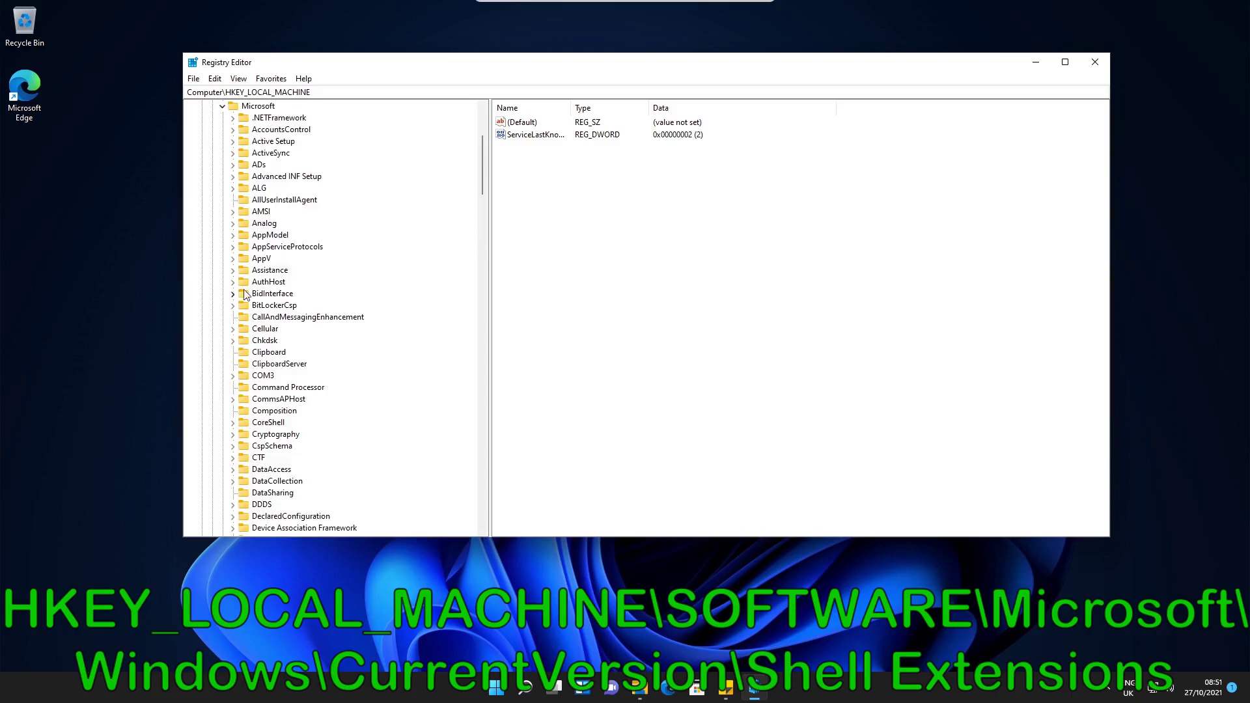
{"action": "scroll", "coordinate": [272, 294], "scroll_direction": "down", "scroll_amount": 5}
{"action": "scroll", "coordinate": [272, 294], "scroll_direction": "down", "scroll_amount": 15}
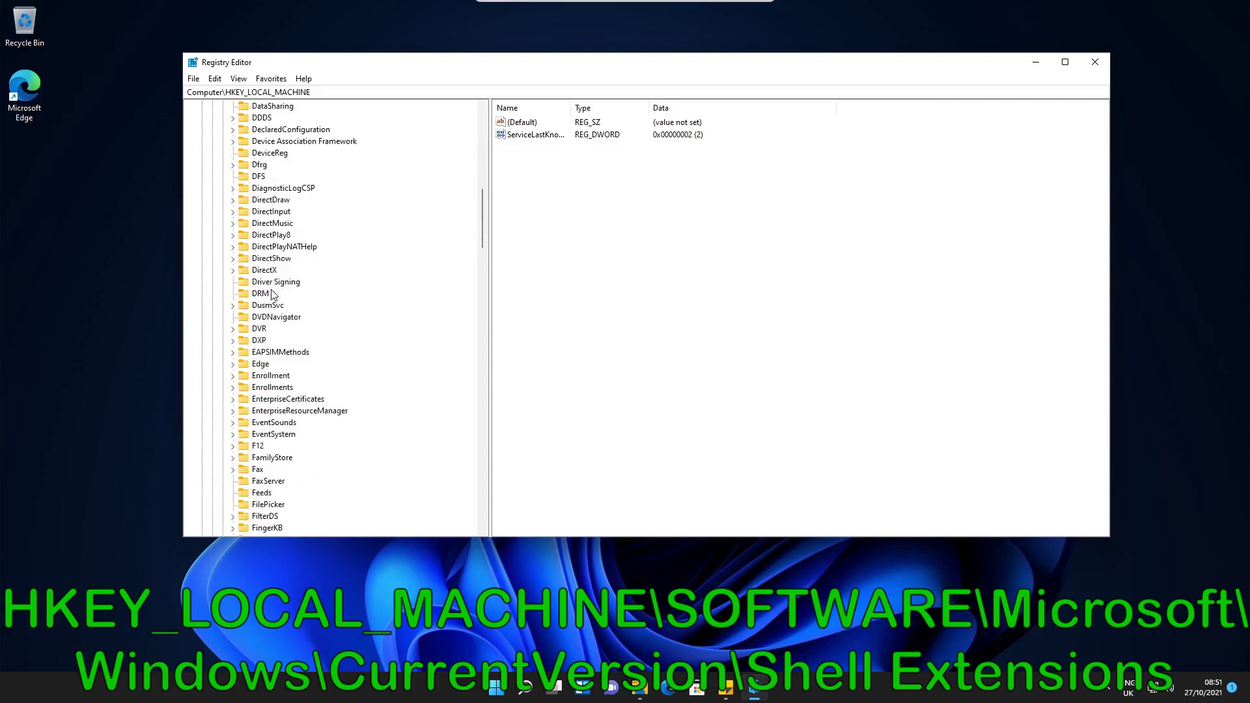
{"action": "scroll", "coordinate": [272, 294], "scroll_direction": "down", "scroll_amount": 20}
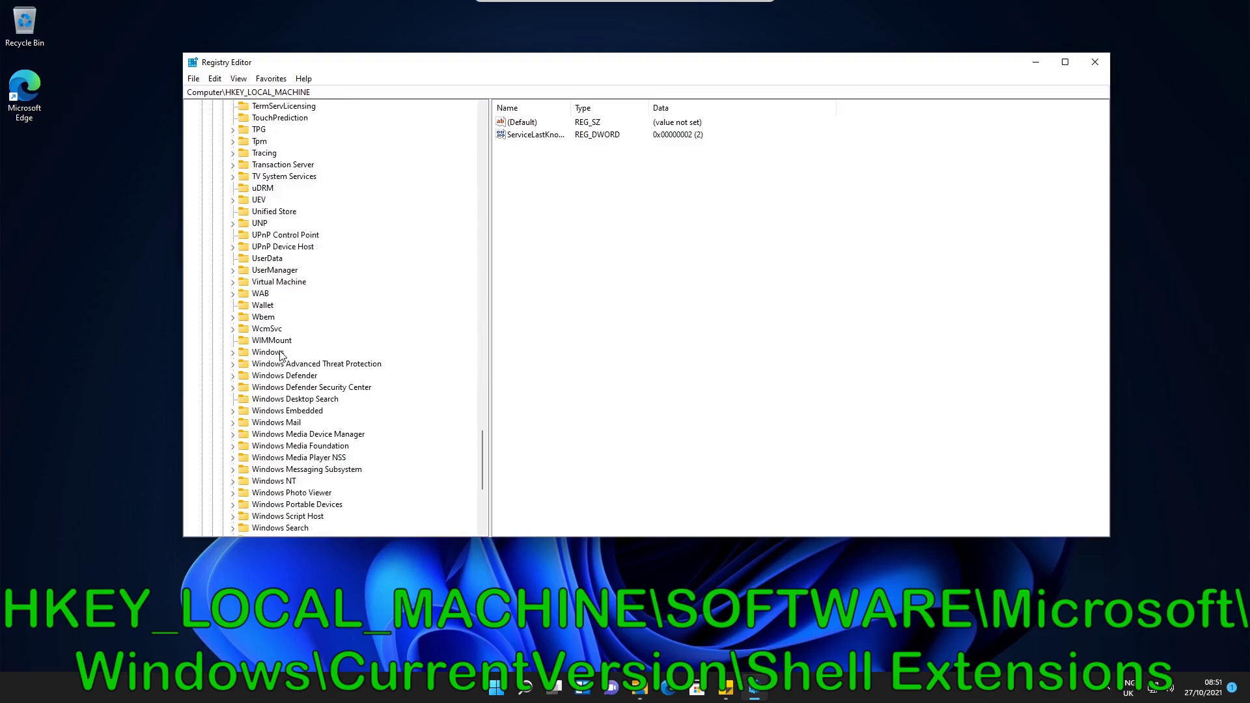
{"action": "left_click", "coordinate": [233, 353]}
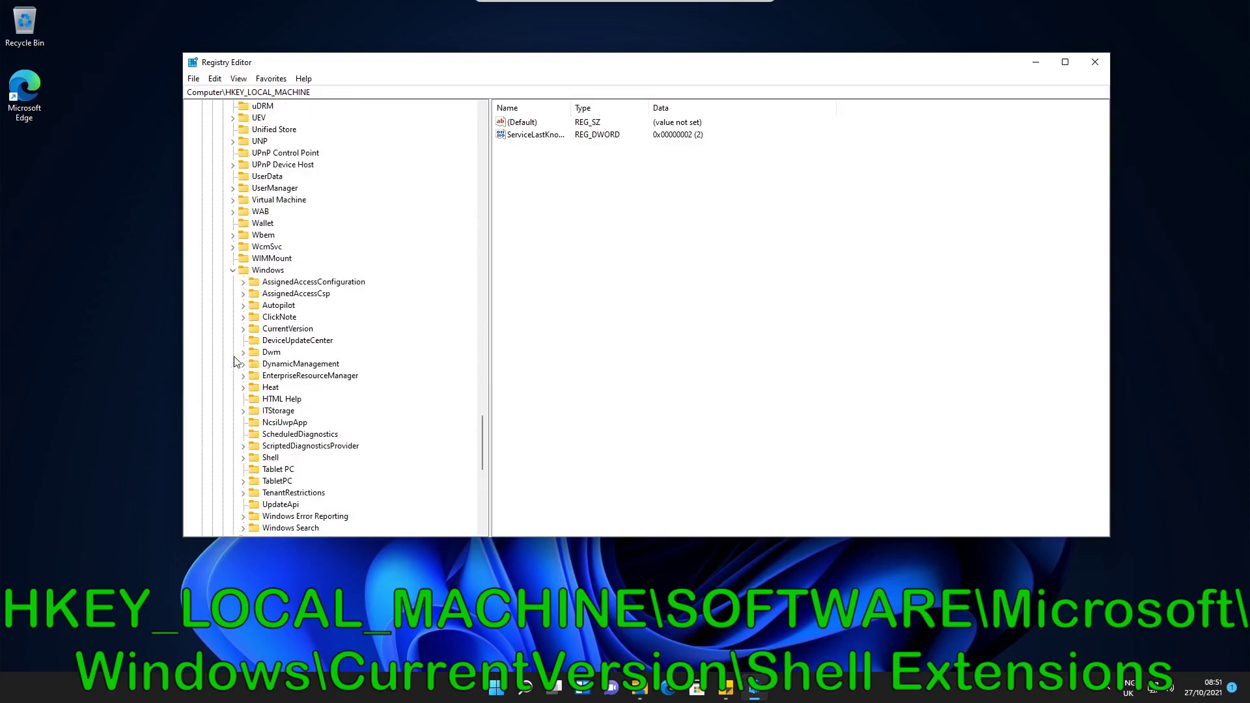
Step: Expand CurrentVersion, then Shell Extensions to reveal its Approved and Cached subkeys
{"action": "scroll", "coordinate": [278, 352], "scroll_direction": "down", "scroll_amount": 1}
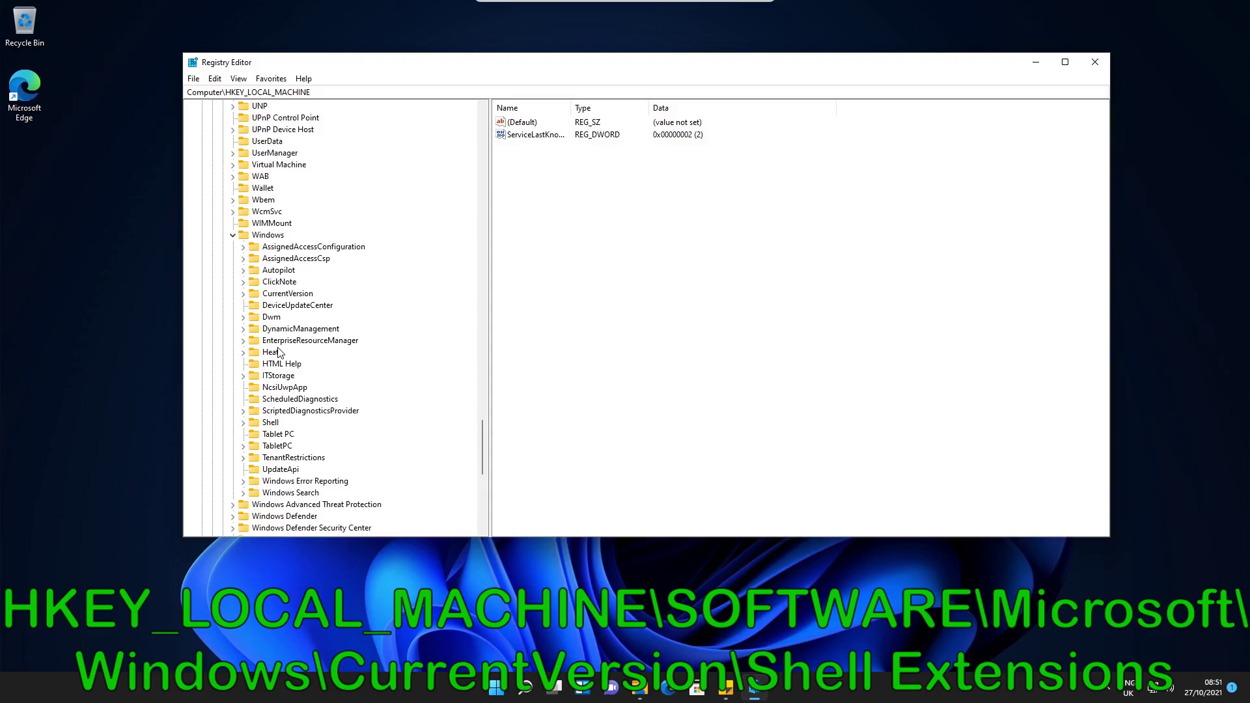
{"action": "left_click", "coordinate": [296, 294]}
{"action": "left_click", "coordinate": [242, 294]}
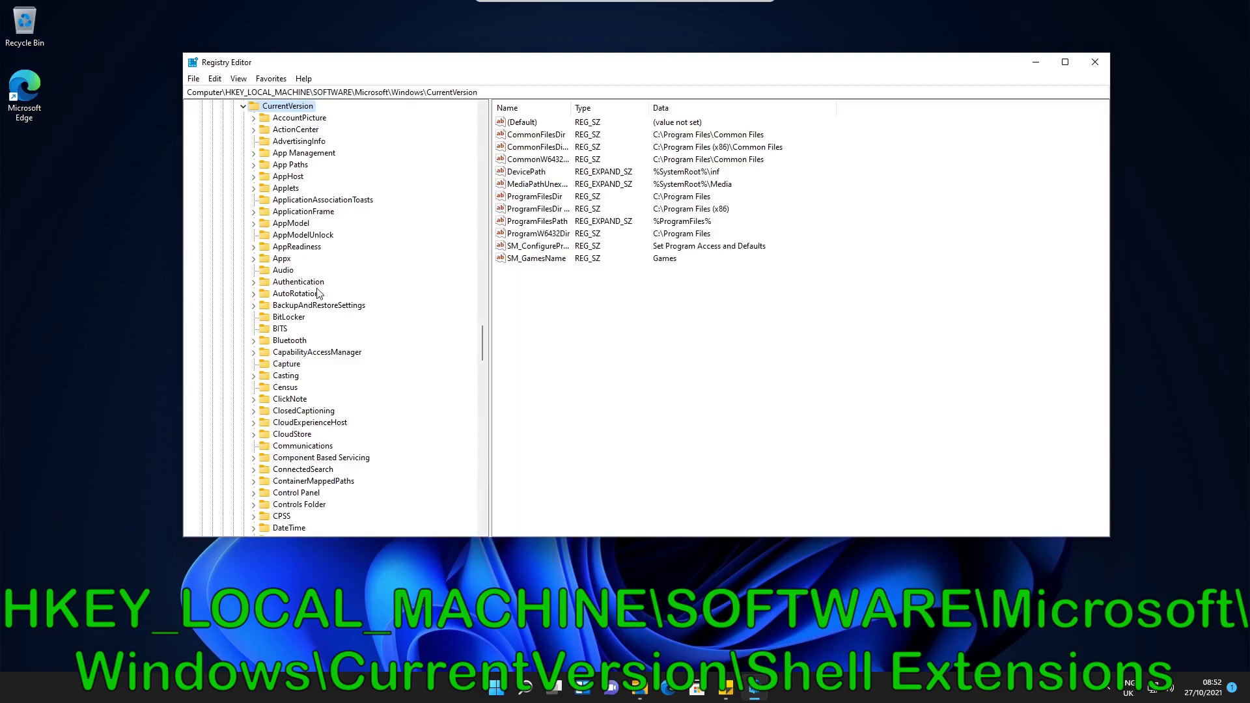
{"action": "scroll", "coordinate": [312, 338], "scroll_direction": "down", "scroll_amount": 5}
{"action": "scroll", "coordinate": [313, 337], "scroll_direction": "down", "scroll_amount": 5}
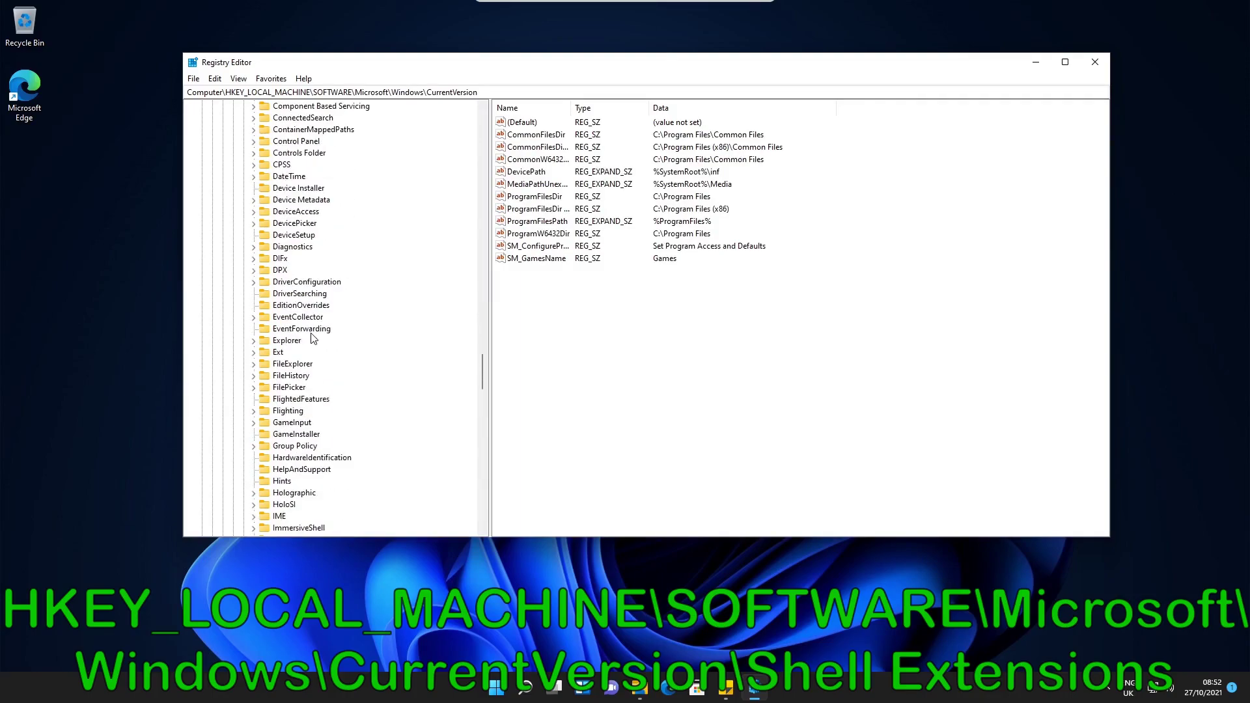
{"action": "scroll", "coordinate": [311, 337], "scroll_direction": "down", "scroll_amount": 8}
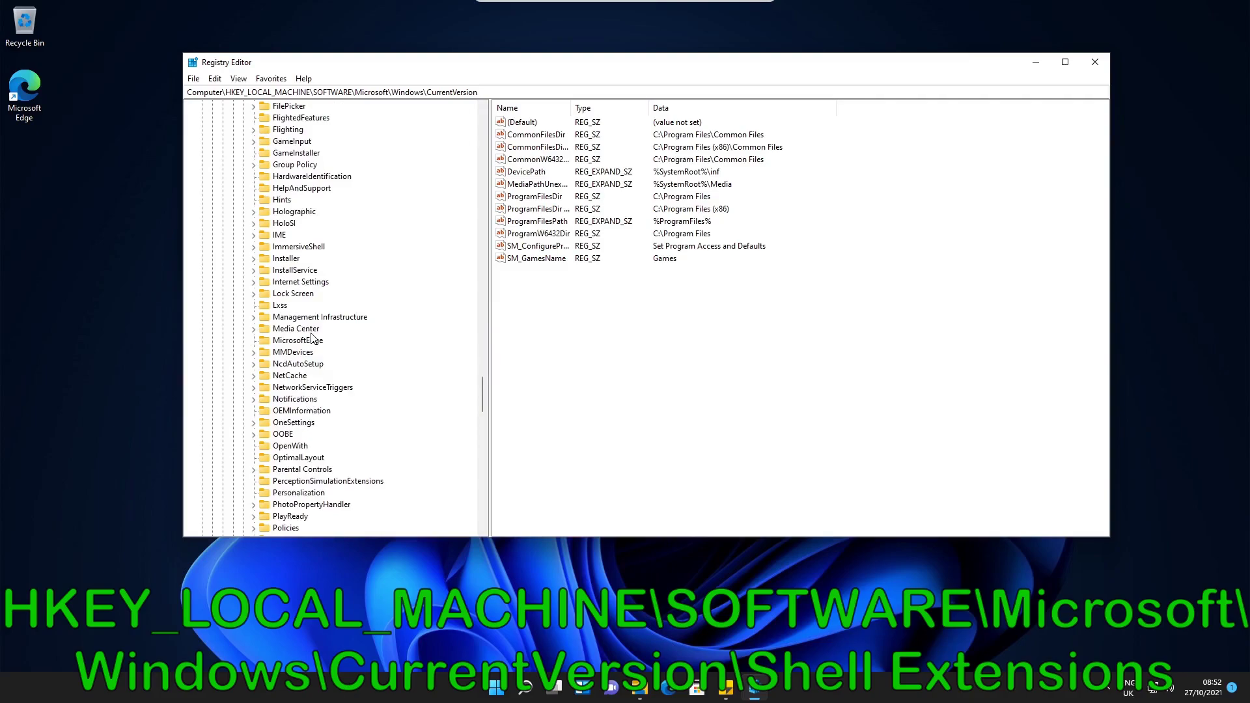
{"action": "scroll", "coordinate": [312, 337], "scroll_direction": "down", "scroll_amount": 9}
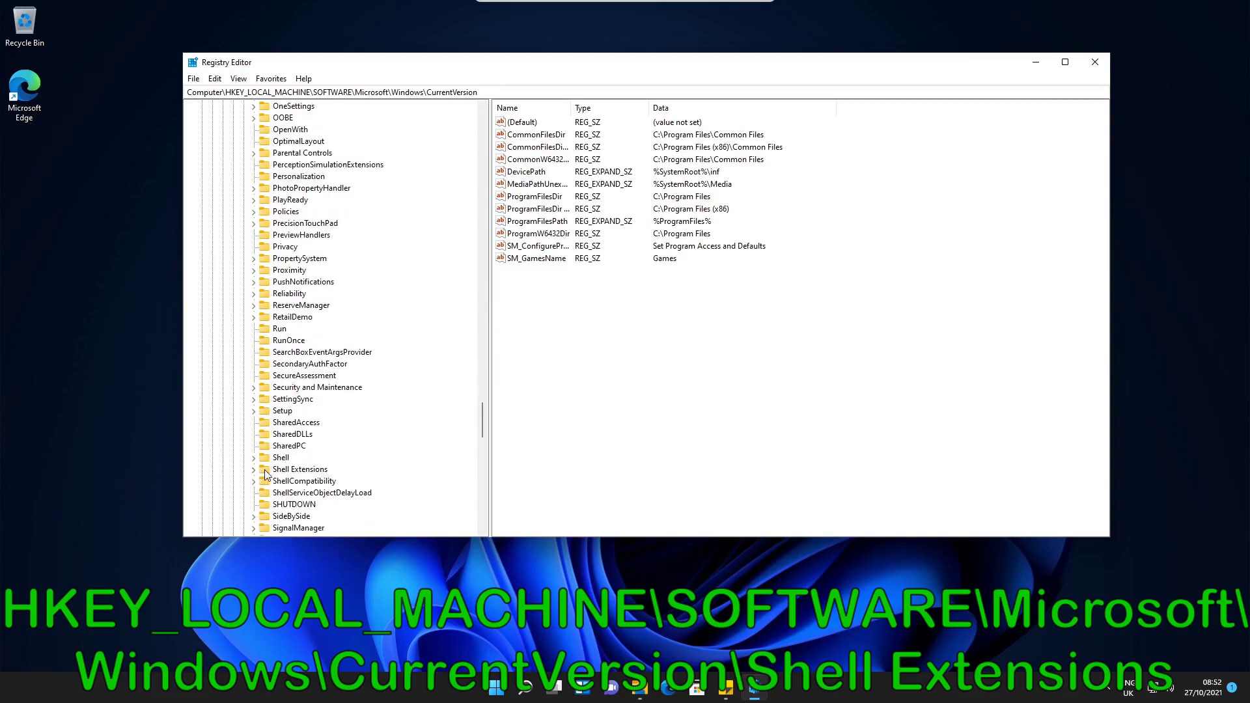
{"action": "left_click", "coordinate": [278, 471]}
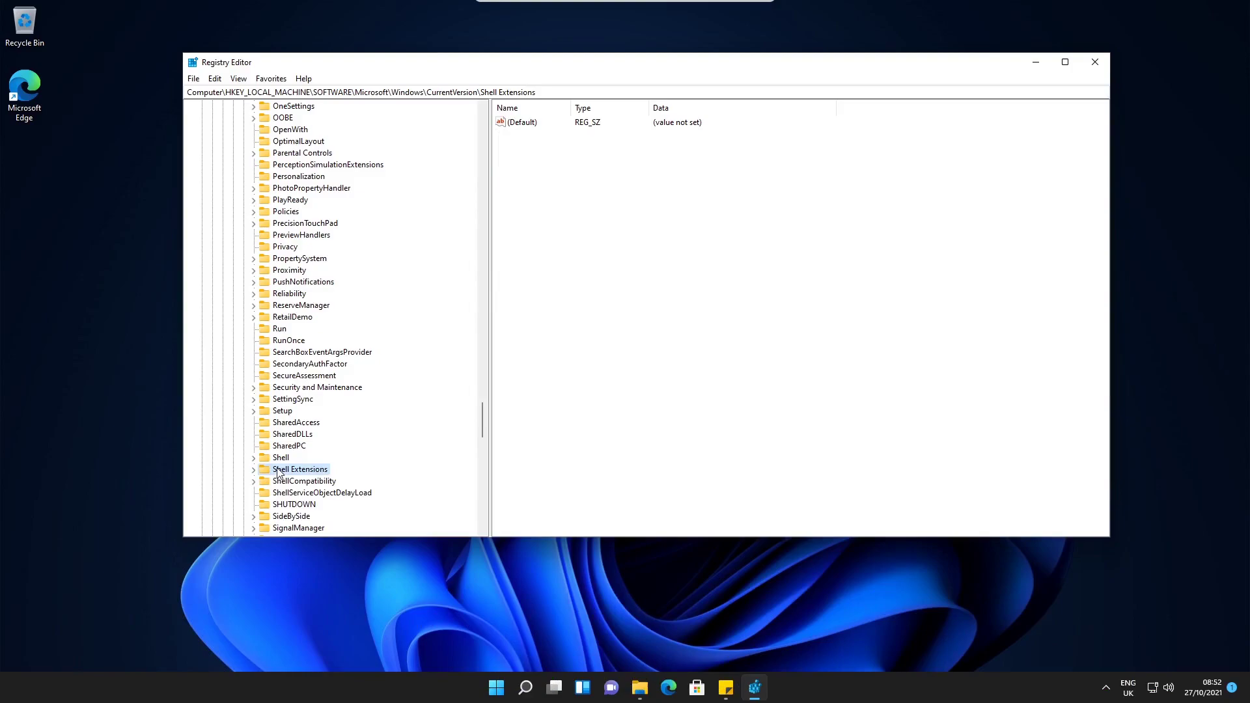
{"action": "left_click", "coordinate": [255, 469]}
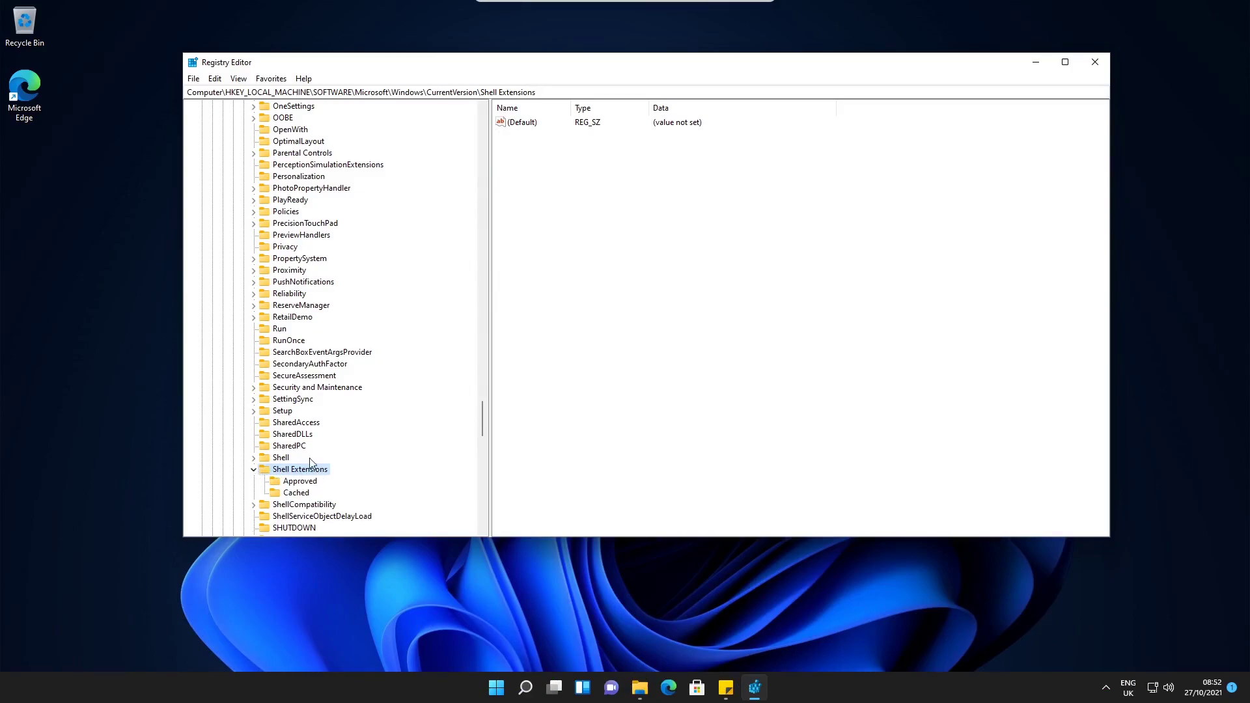
{"action": "scroll", "coordinate": [311, 463], "scroll_direction": "down", "scroll_amount": 4}
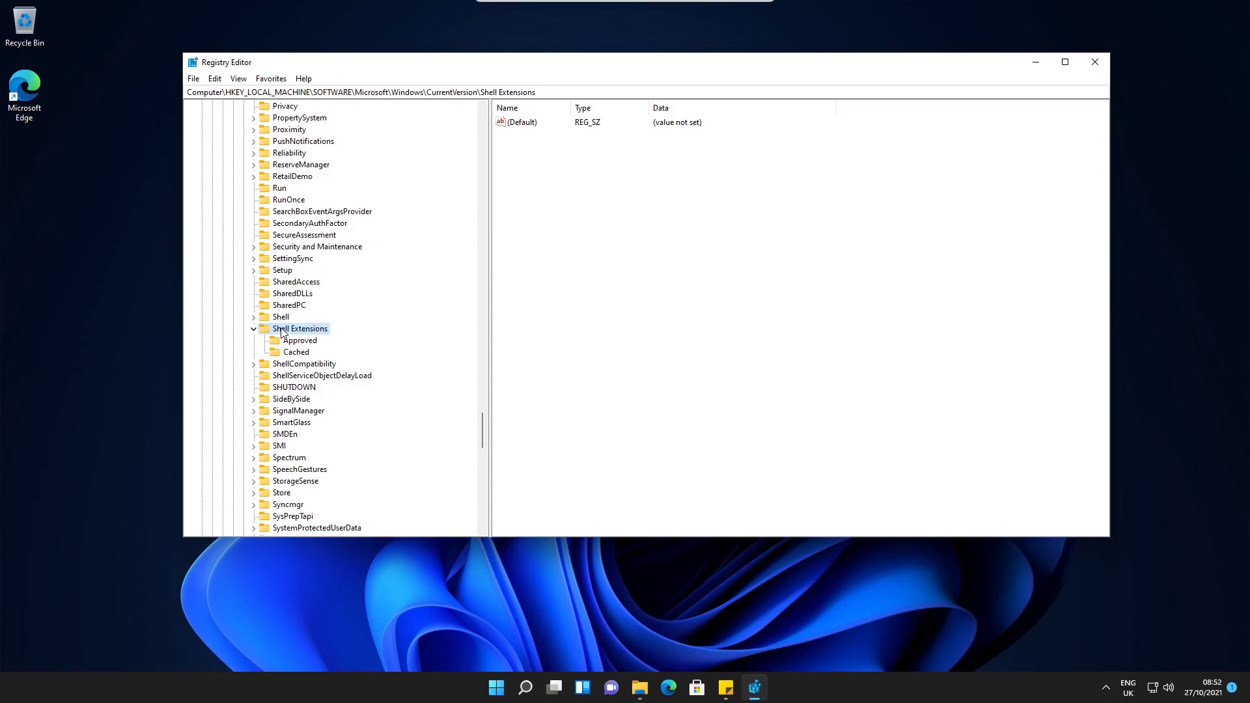
Step: Add a new subkey called Blocked beneath the Shell Extensions key
{"action": "right_click", "coordinate": [286, 334]}
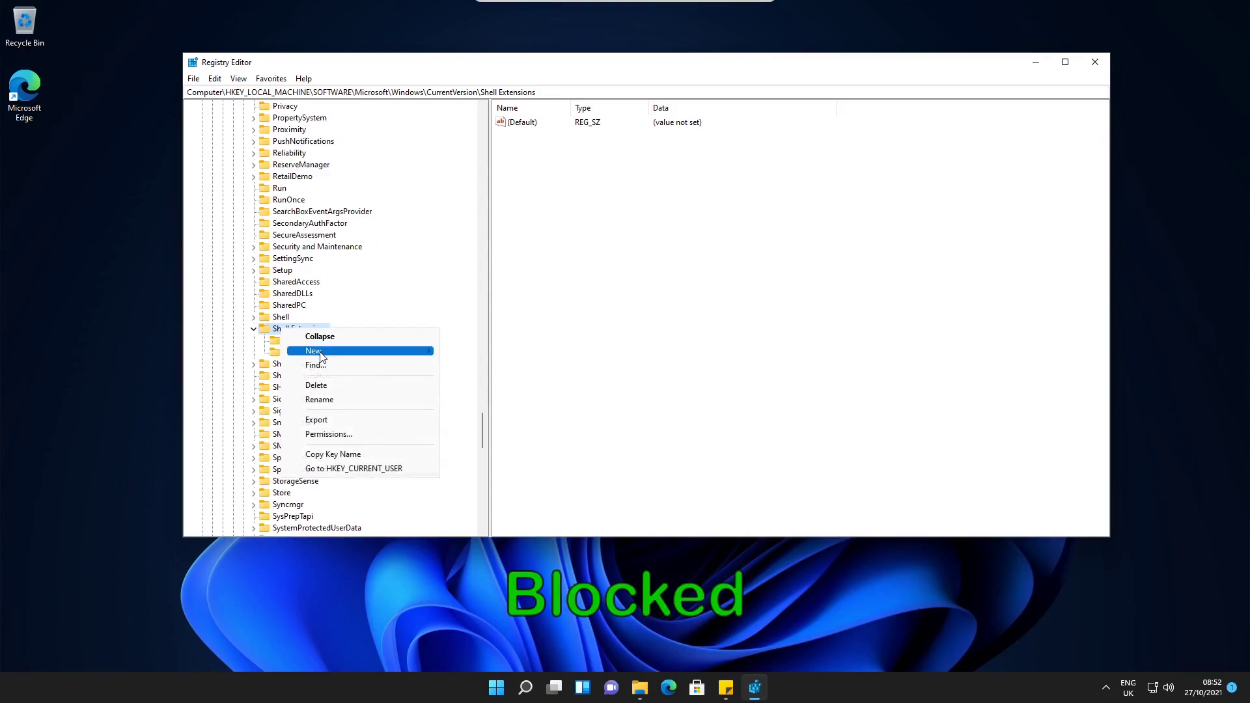
{"action": "mouse_move", "coordinate": [320, 356]}
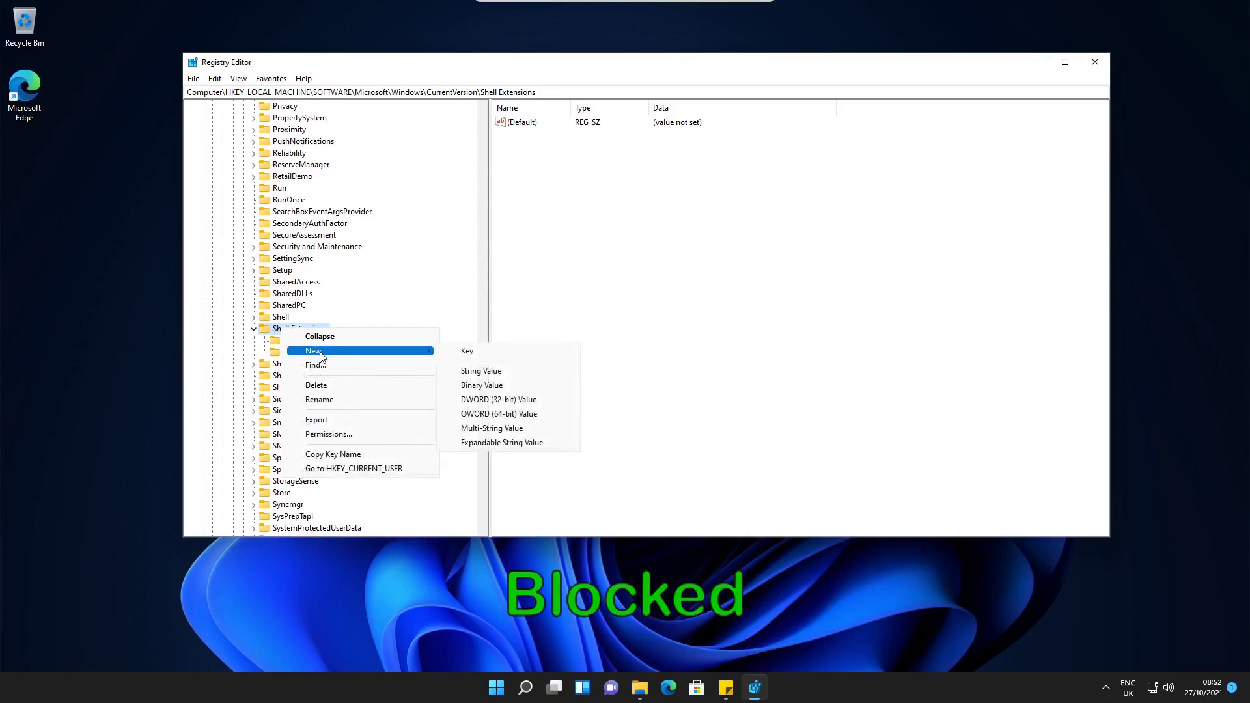
{"action": "left_click", "coordinate": [456, 352]}
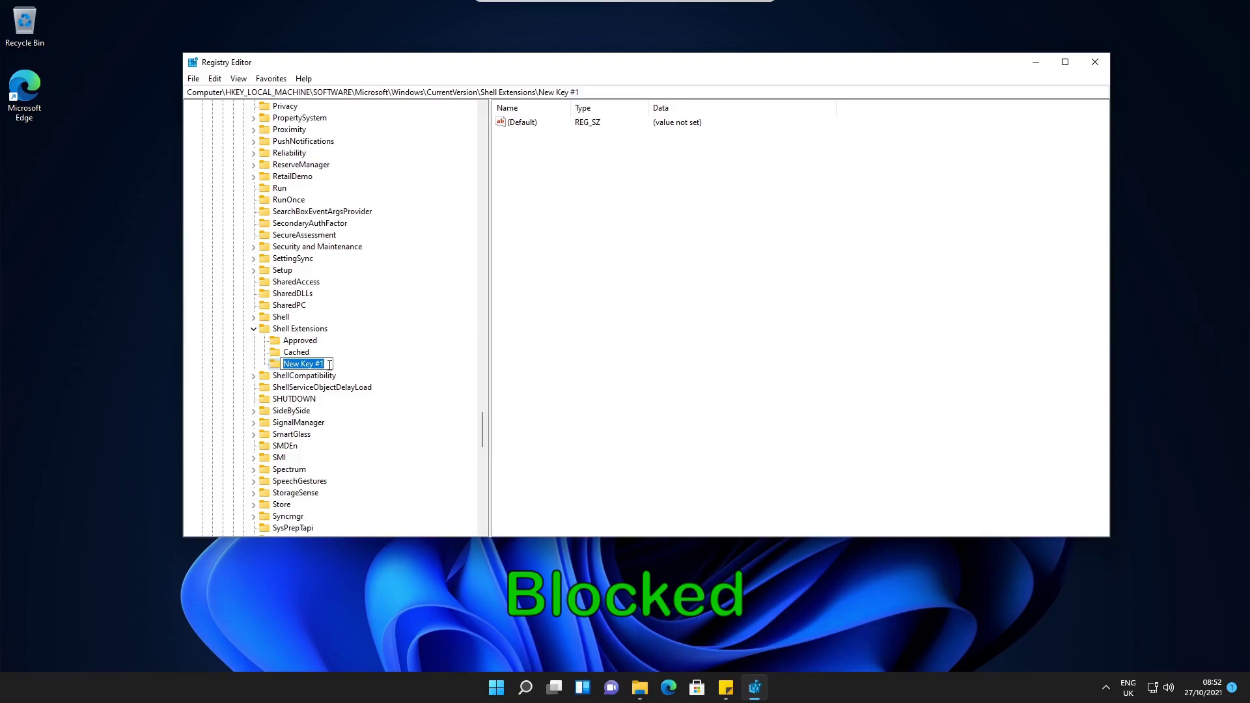
{"action": "type", "text": "Blocked"}
{"action": "key", "text": "Return"}
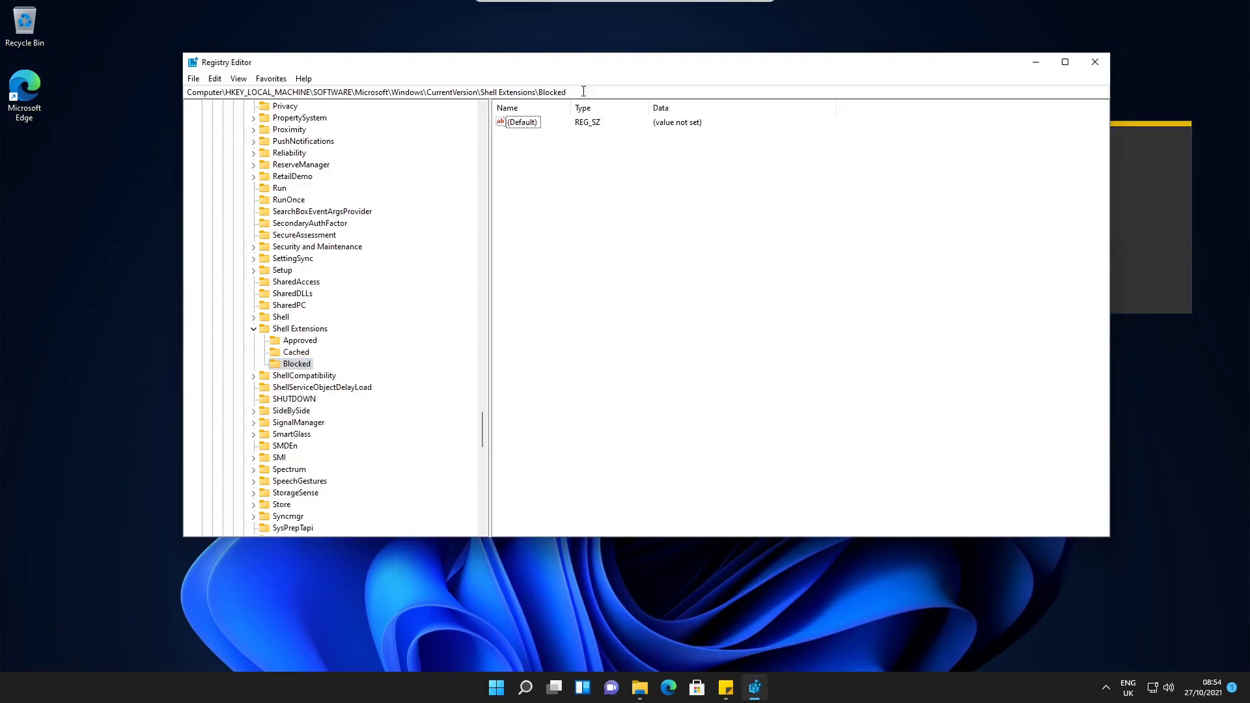
Step: Copy the GUID {e2bf9676-5f8f-435c-97eb-11607a5bedf7} from the sticky note to the clipboard
{"action": "left_click_drag", "start_coordinate": [591, 66], "coordinate": [522, 78]}
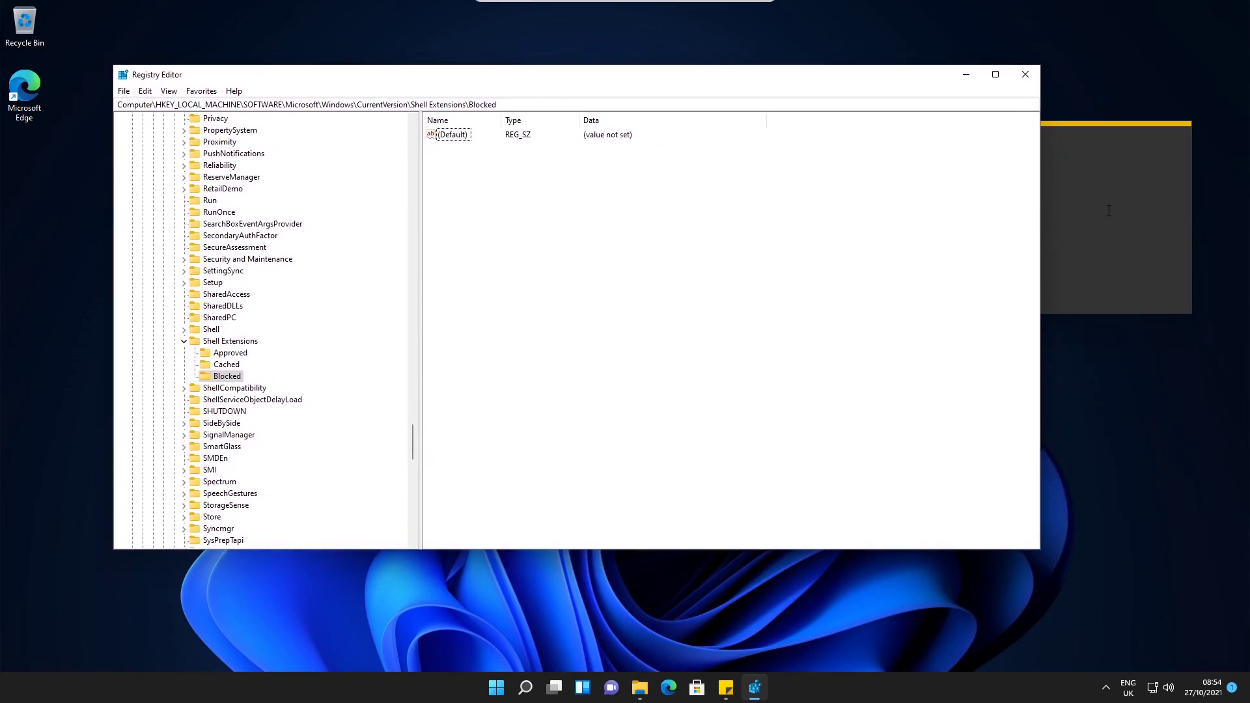
{"action": "left_click", "coordinate": [1045, 140]}
{"action": "left_click_drag", "start_coordinate": [1044, 138], "coordinate": [1002, 237]}
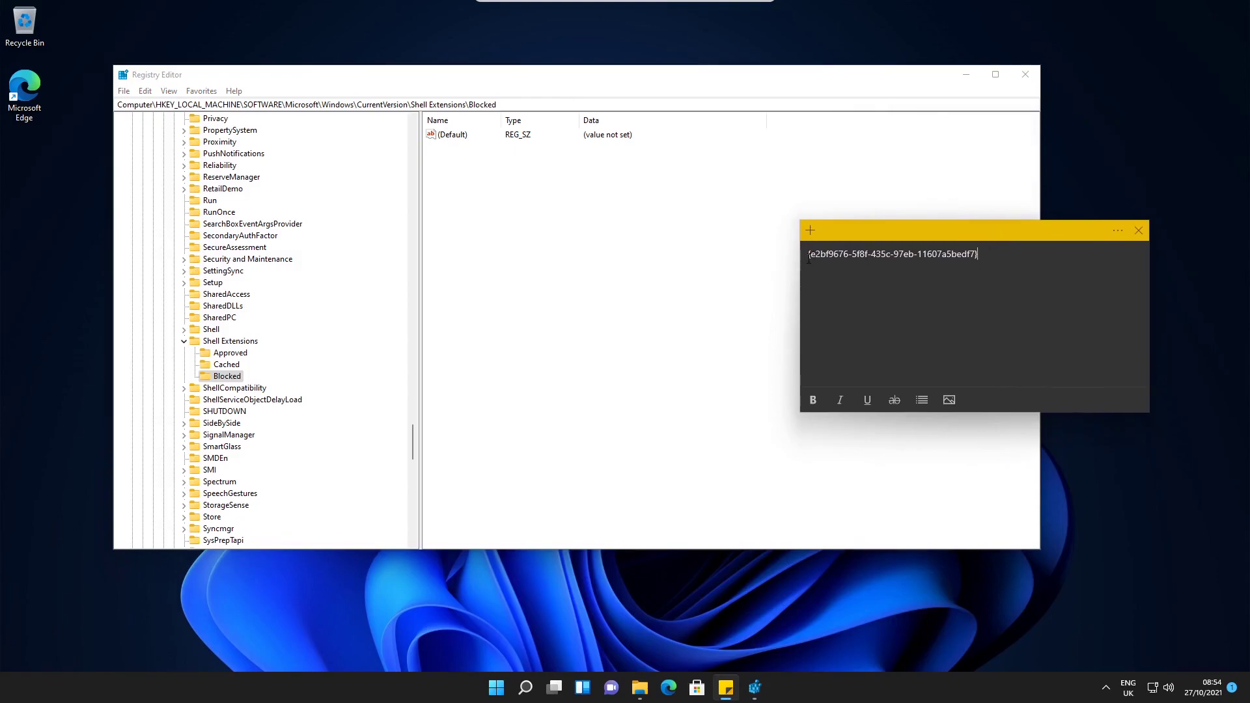
{"action": "triple_click", "coordinate": [841, 256]}
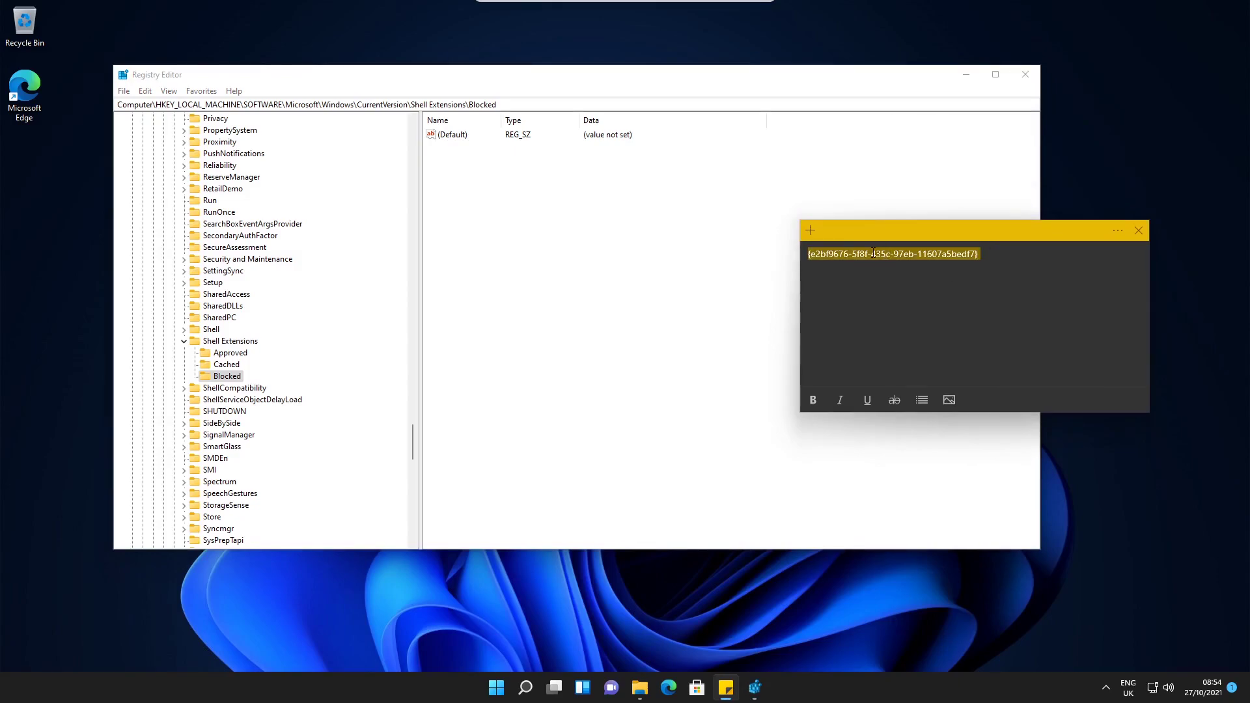
{"action": "right_click", "coordinate": [863, 255]}
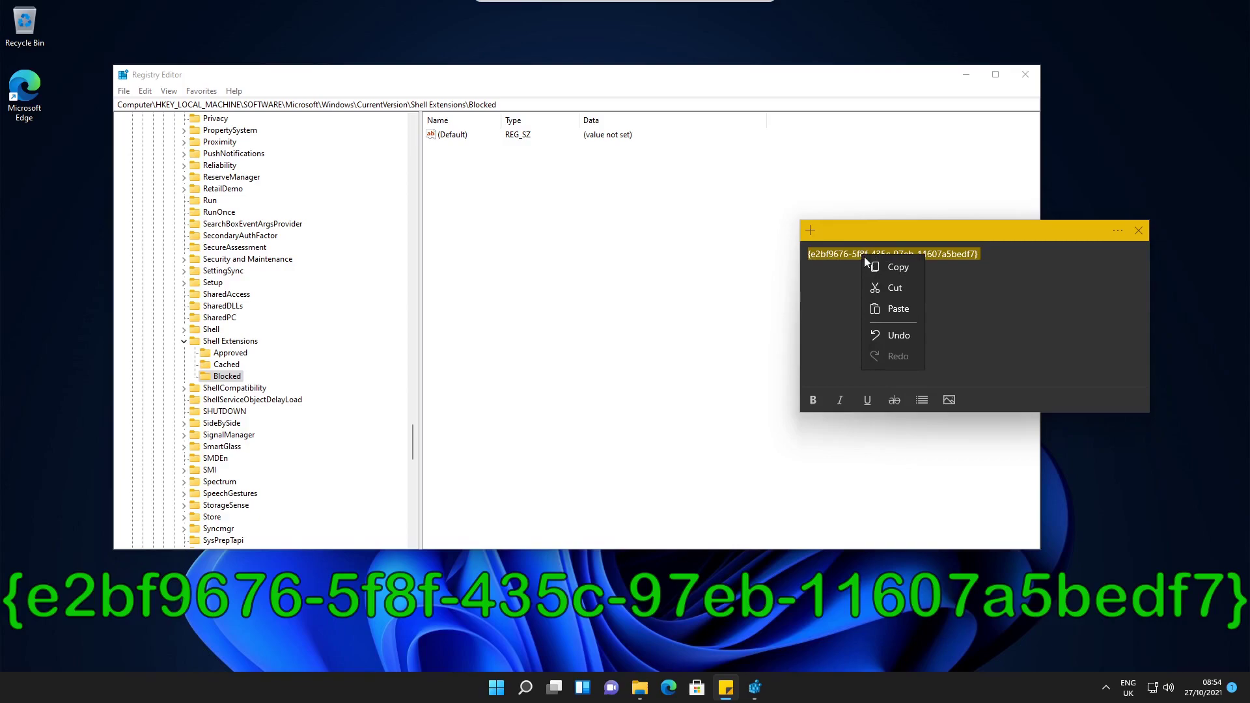
{"action": "left_click", "coordinate": [877, 267]}
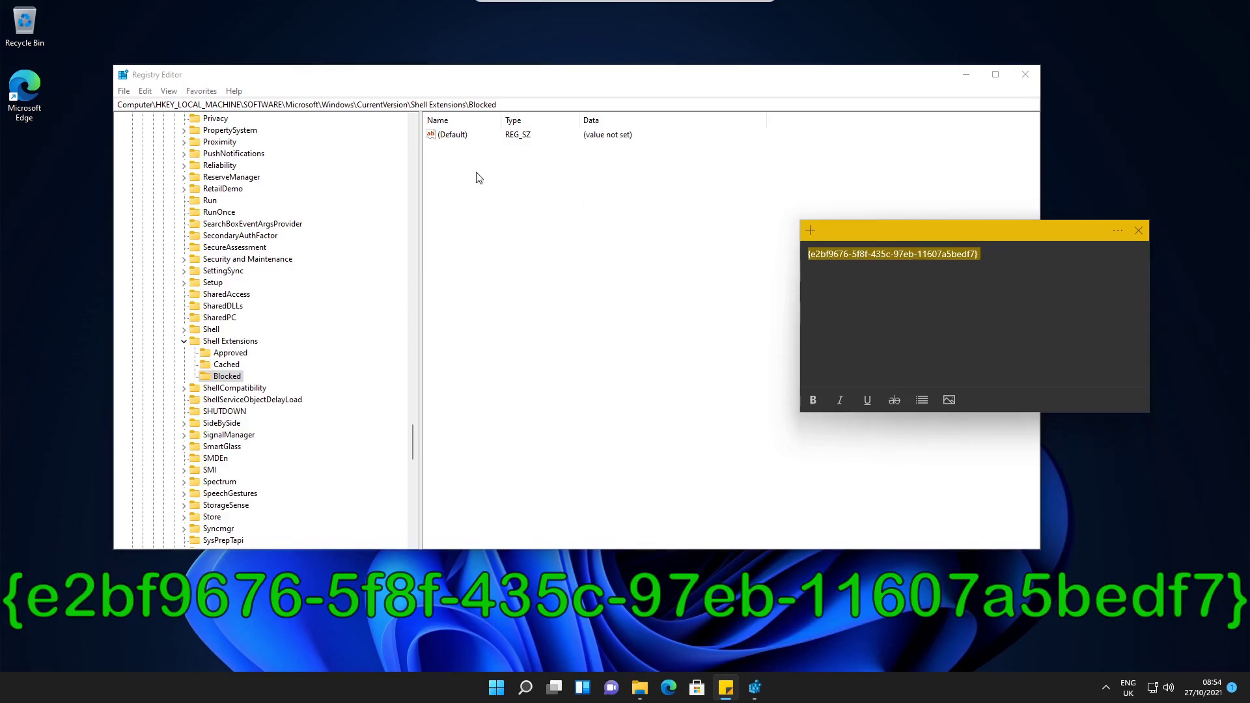
{"action": "left_click", "coordinate": [458, 175]}
Step: Create a string value named {e2bf9676-5f8f-435c-97eb-11607a5bedf7} in Blocked and widen the Name column
{"action": "right_click", "coordinate": [458, 175]}
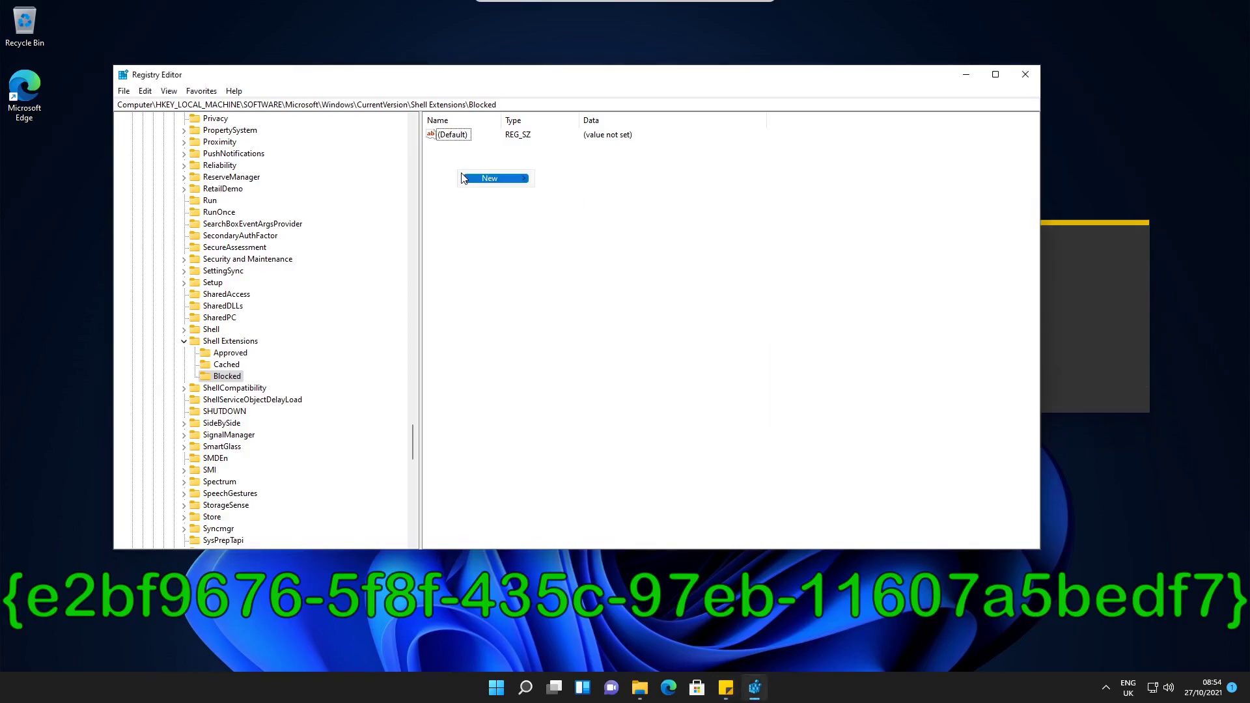
{"action": "mouse_move", "coordinate": [466, 182]}
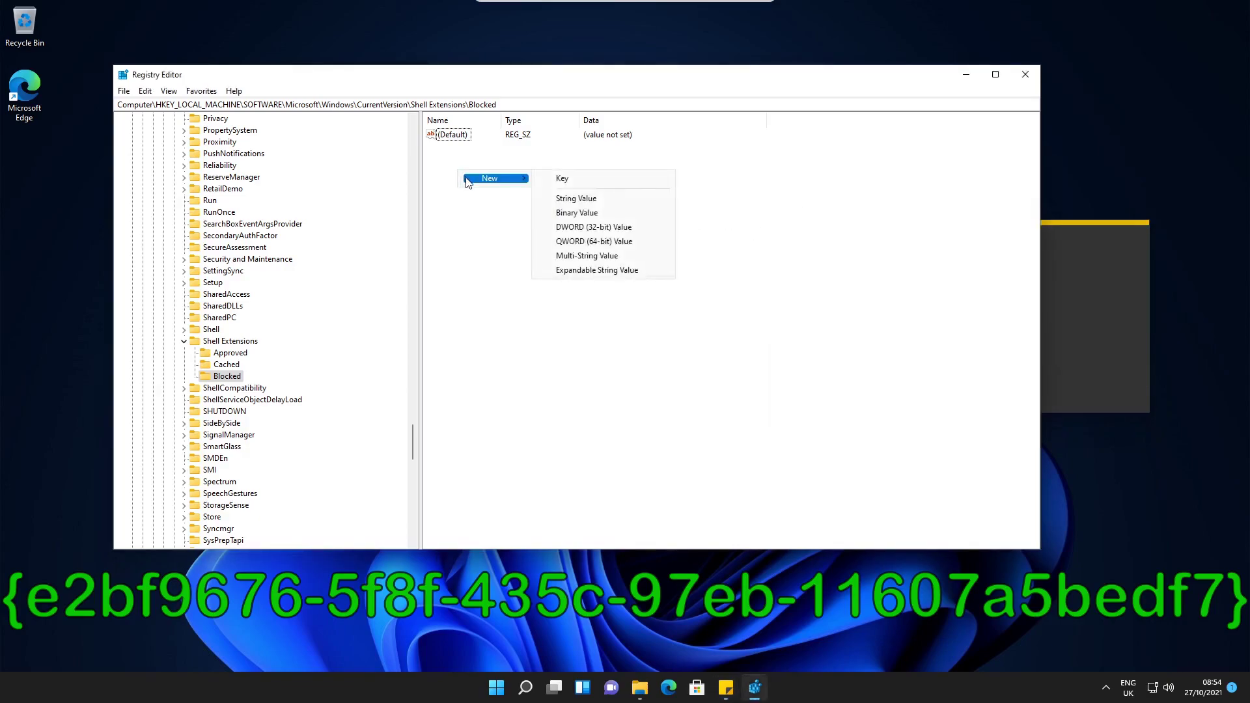
{"action": "left_click", "coordinate": [610, 200]}
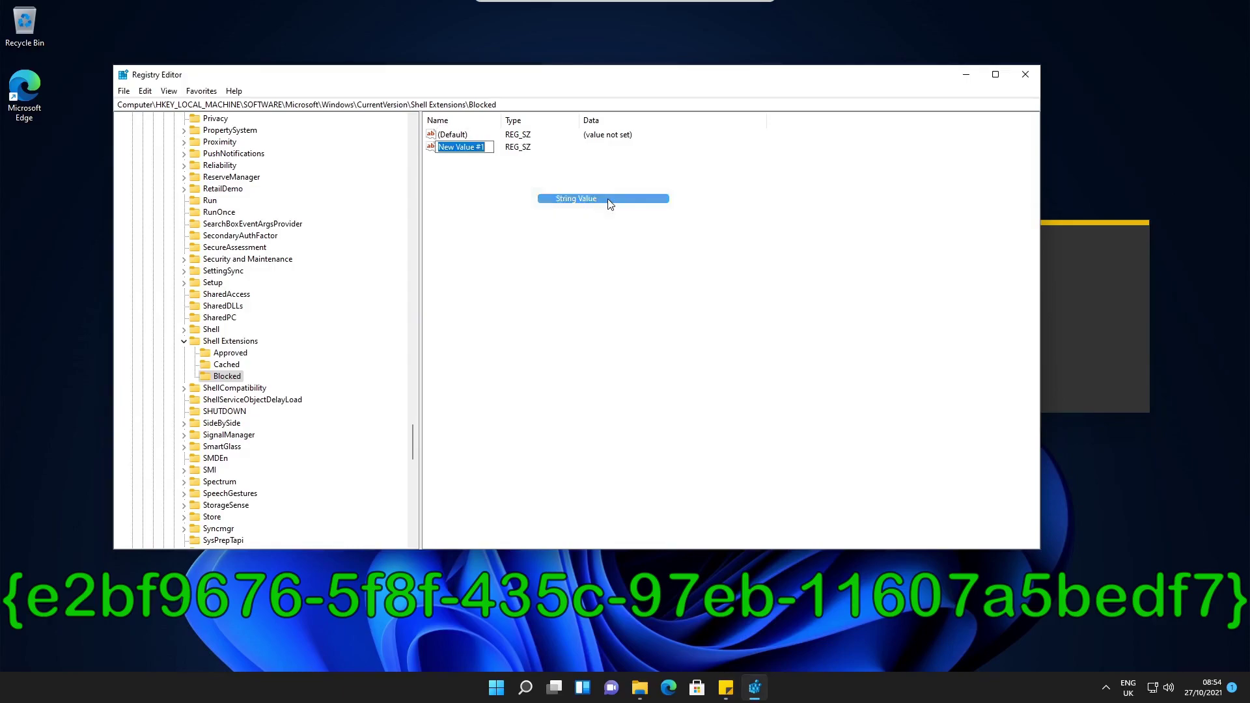
{"action": "right_click", "coordinate": [483, 148]}
{"action": "left_click", "coordinate": [514, 205]}
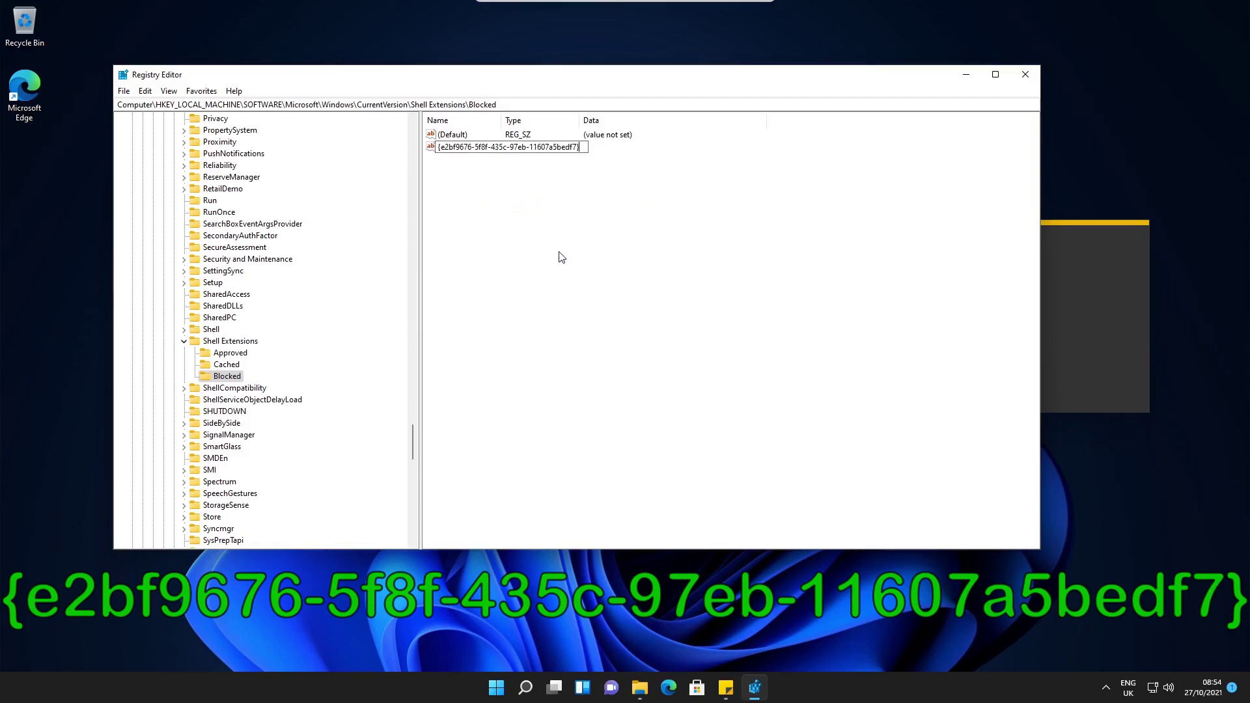
{"action": "key", "text": "Return"}
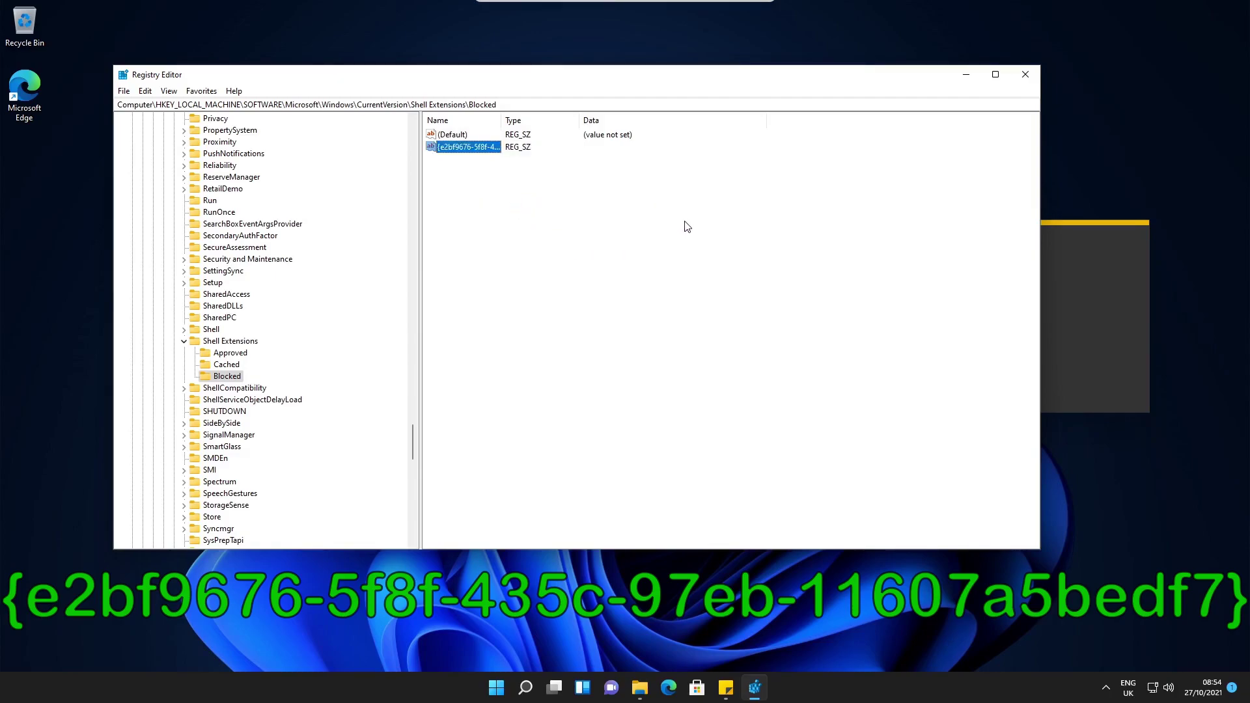
{"action": "left_click_drag", "start_coordinate": [503, 128], "coordinate": [606, 131]}
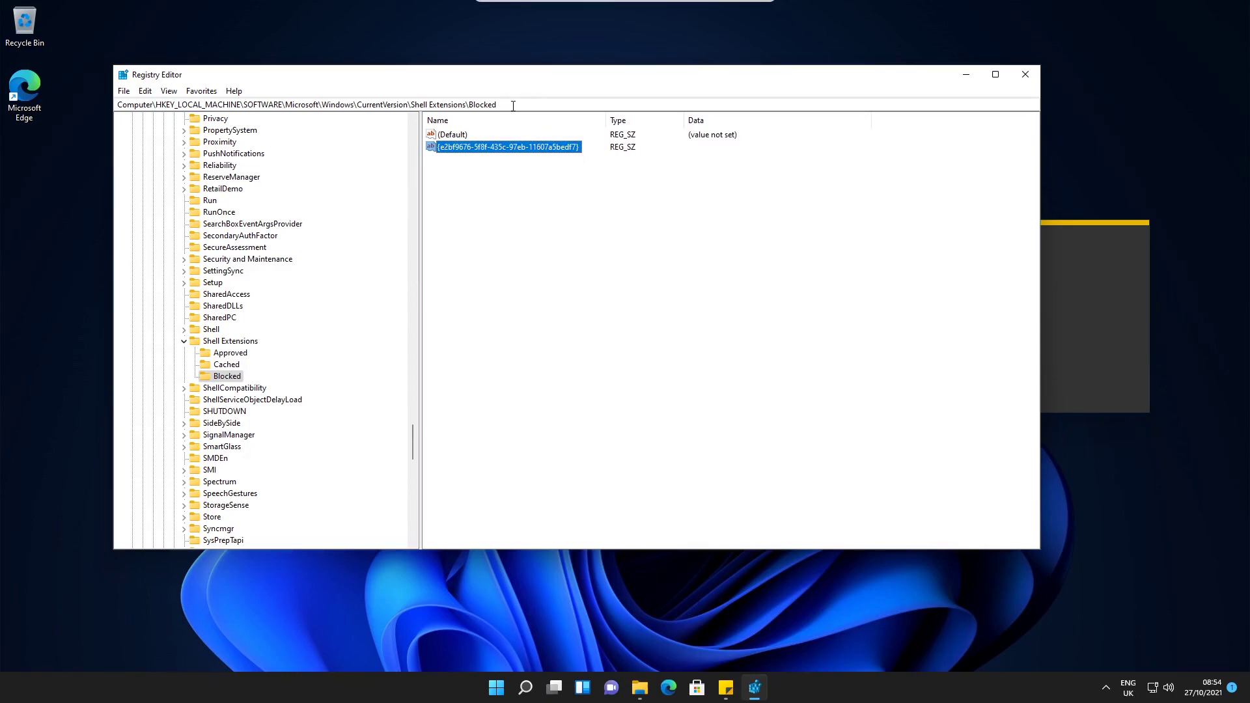
{"action": "left_click_drag", "start_coordinate": [513, 105], "coordinate": [132, 109]}
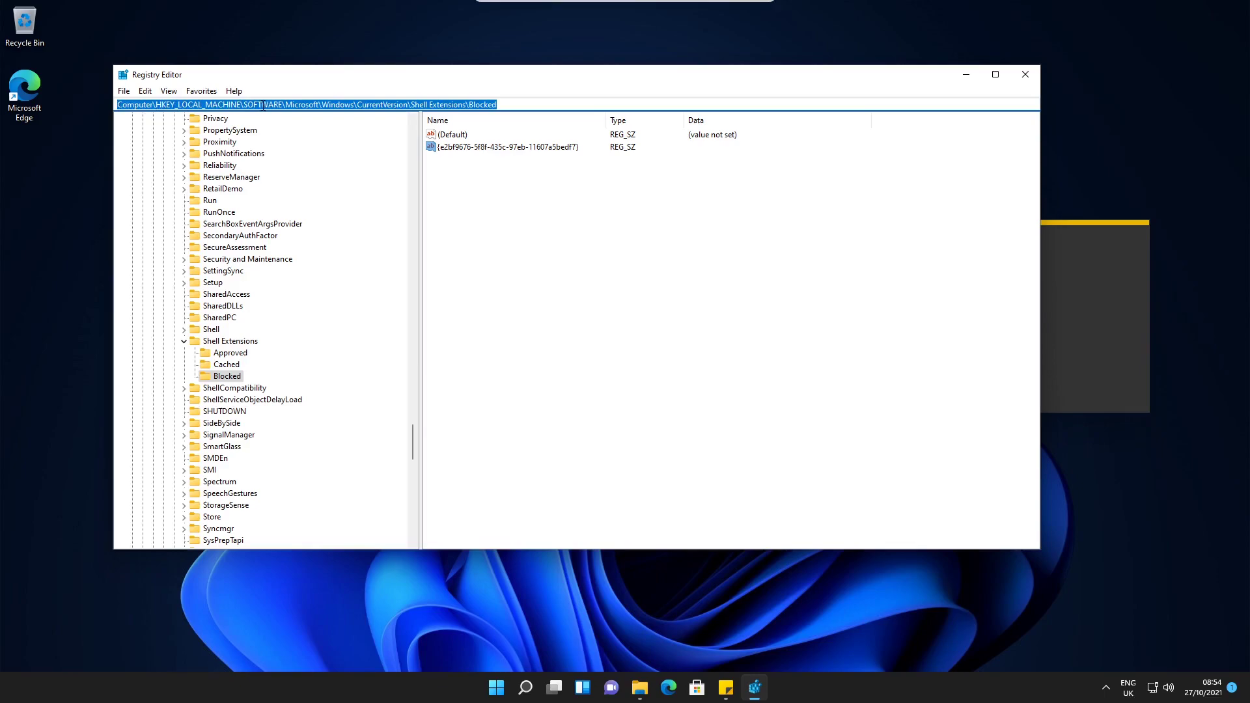
{"action": "key", "text": "Tab"}
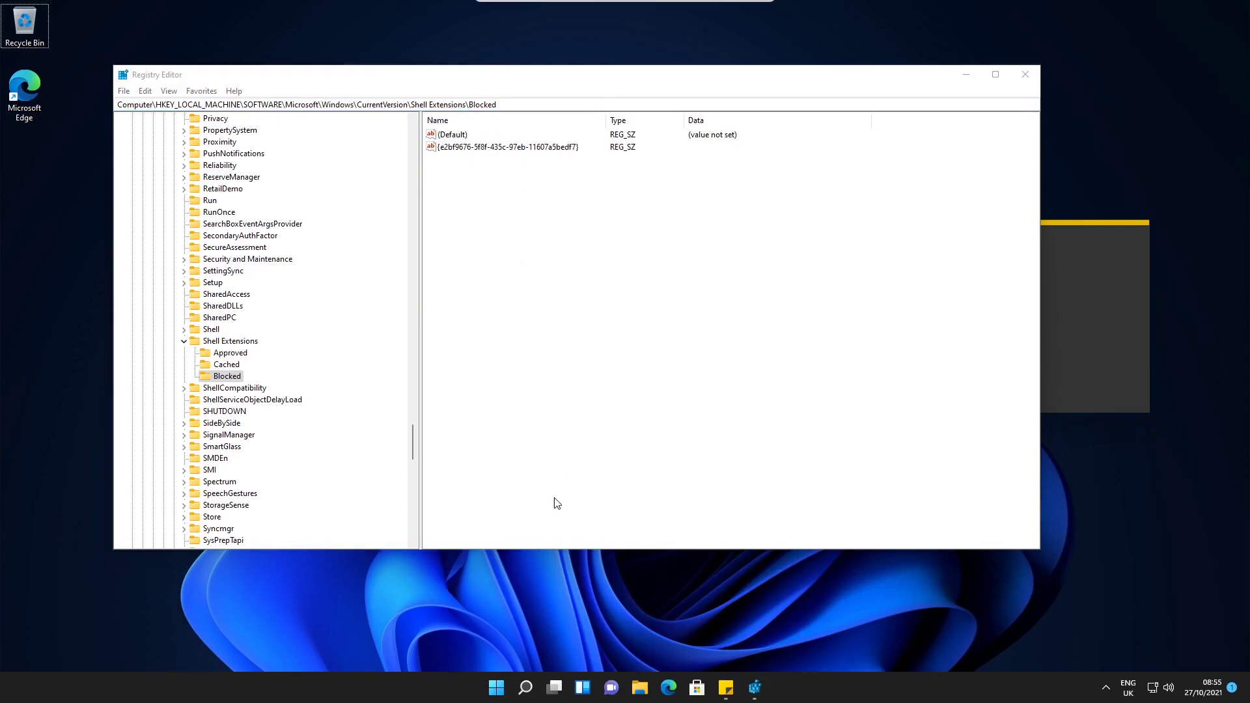
Step: Launch Task Manager from search and expand it to the full process view
{"action": "left_click", "coordinate": [526, 691]}
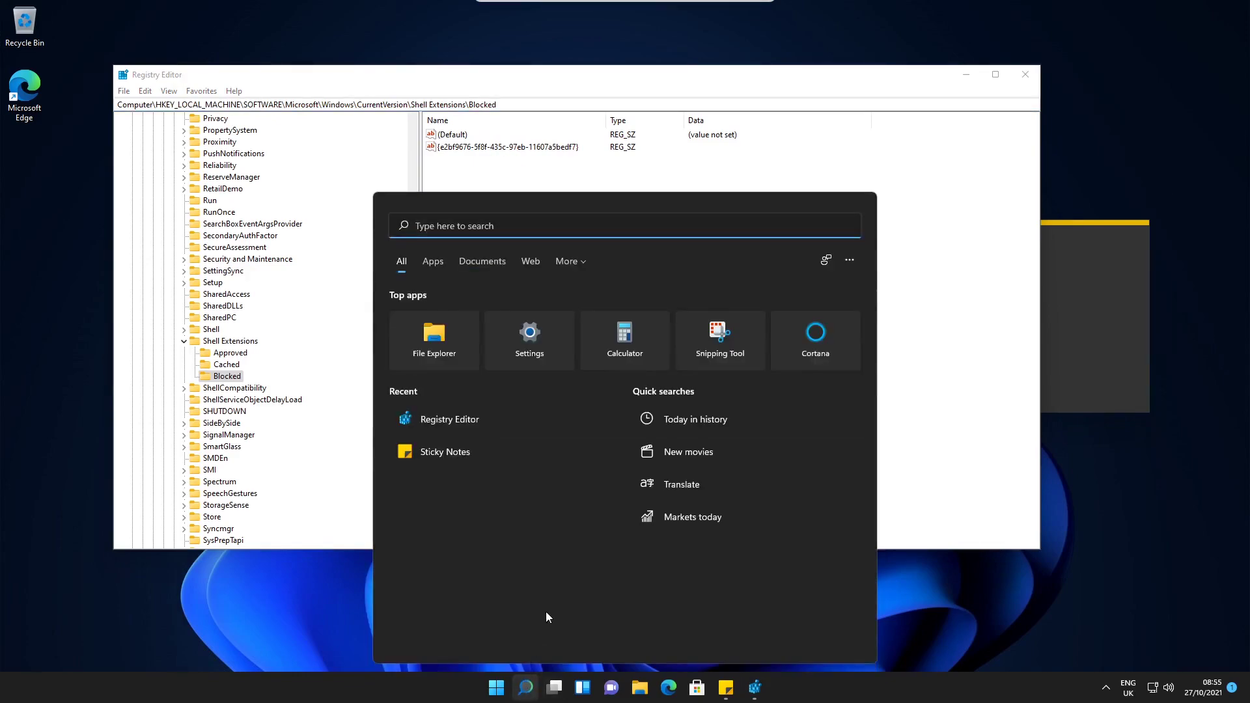
{"action": "type", "text": "task m"}
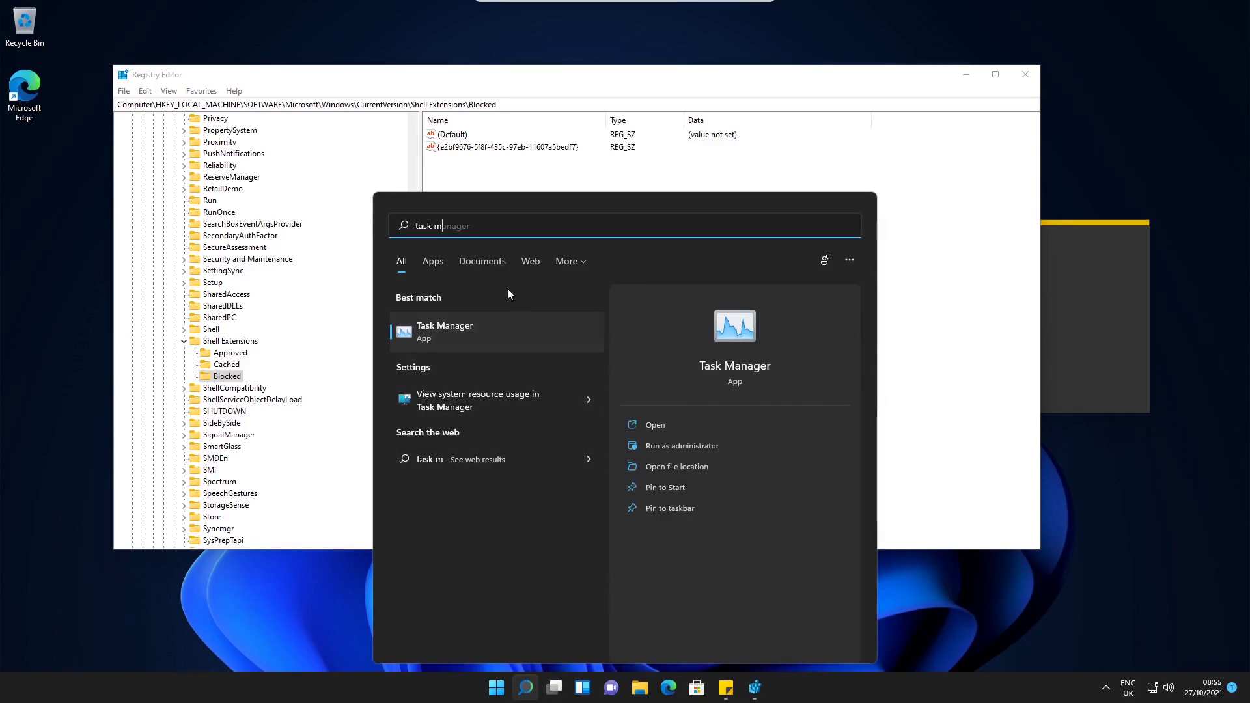
{"action": "left_click", "coordinate": [494, 338]}
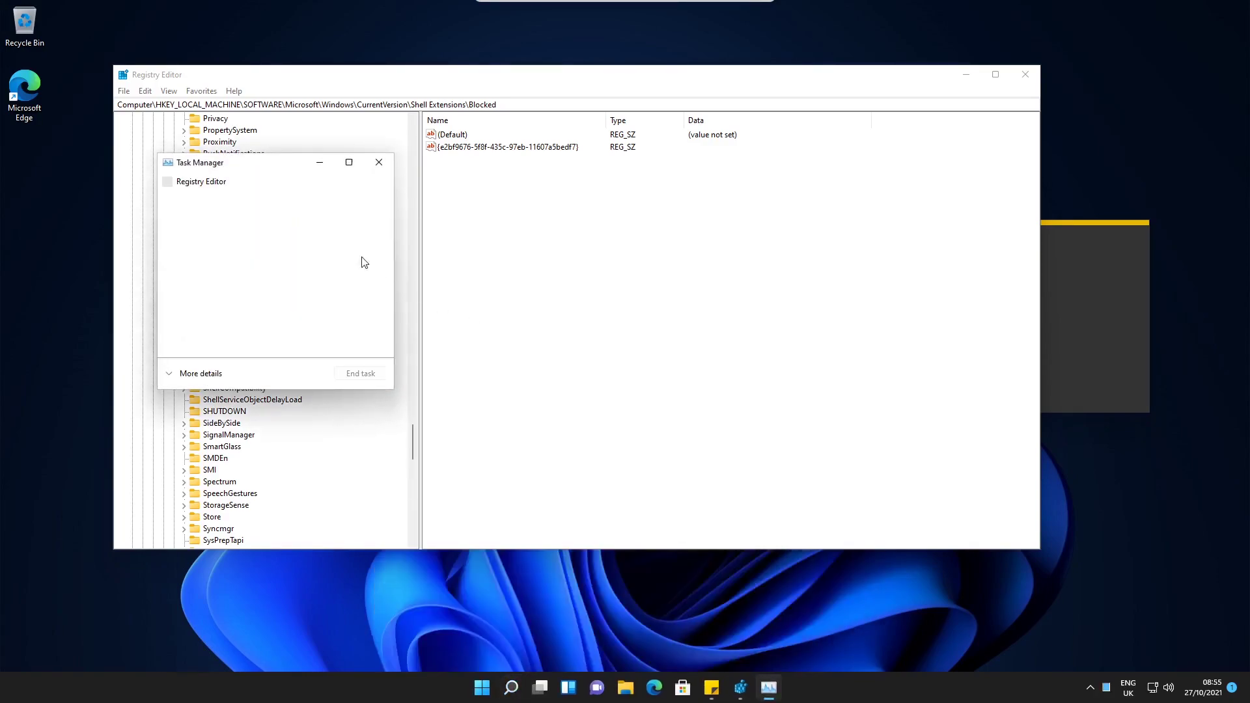
{"action": "left_click_drag", "start_coordinate": [391, 389], "coordinate": [792, 506]}
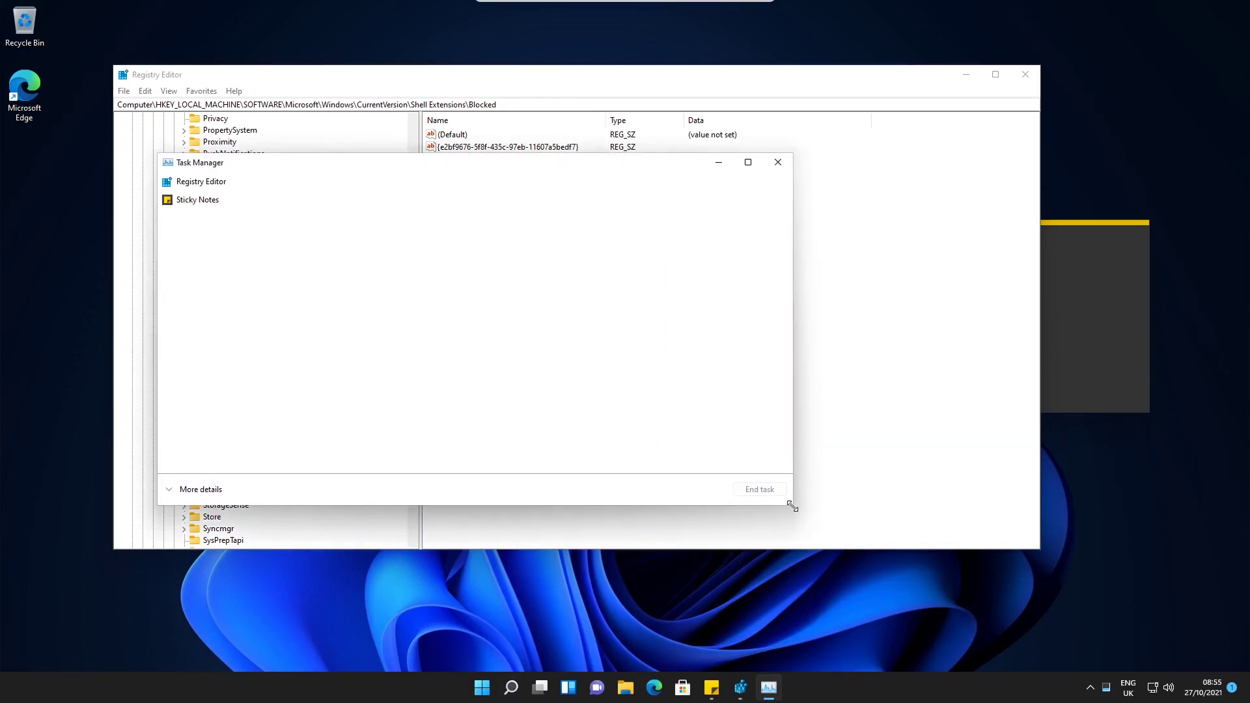
{"action": "left_click", "coordinate": [191, 493]}
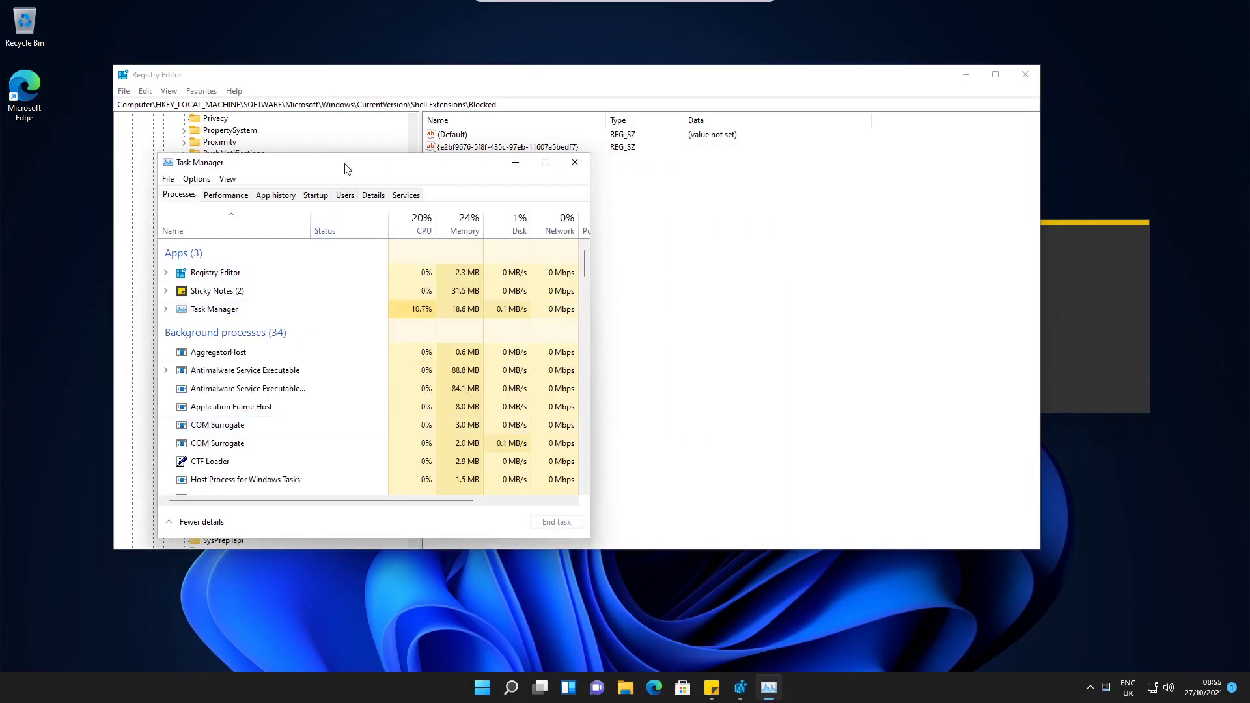
{"action": "left_click_drag", "start_coordinate": [345, 165], "coordinate": [499, 177]}
Step: Restart the Windows Explorer process from the Task Manager process list
{"action": "scroll", "coordinate": [462, 356], "scroll_direction": "down", "scroll_amount": 5}
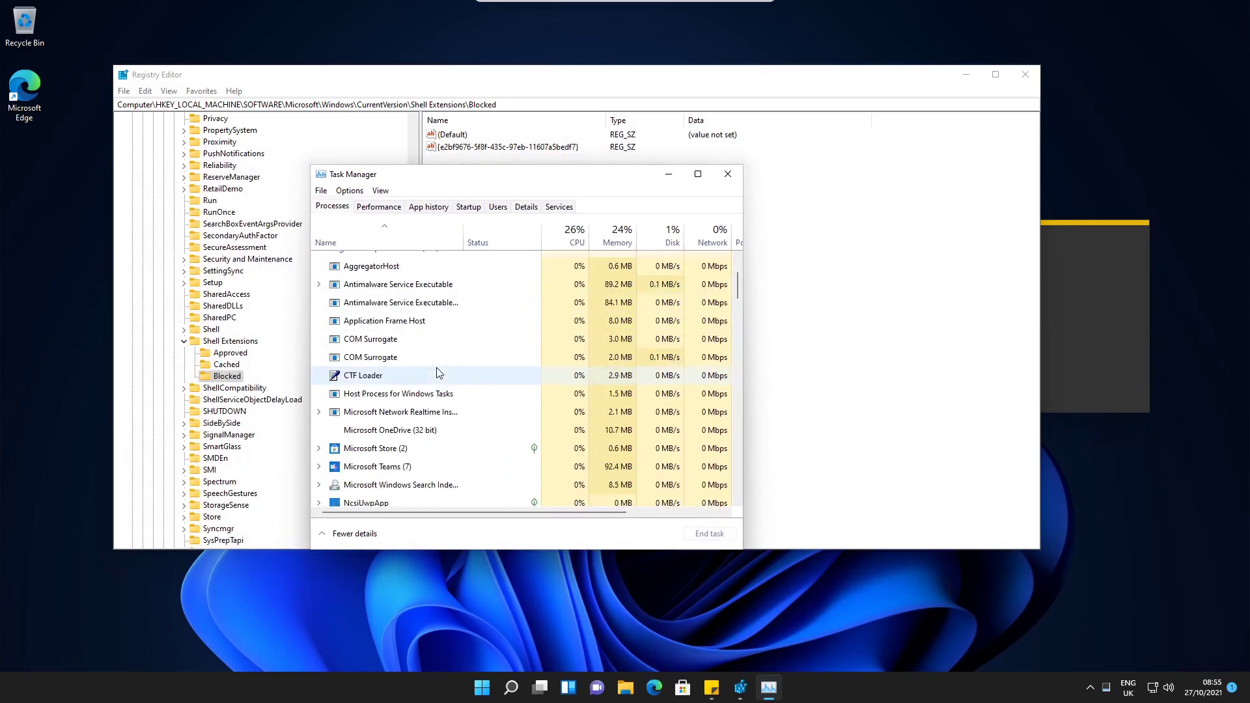
{"action": "scroll", "coordinate": [438, 372], "scroll_direction": "down", "scroll_amount": 4}
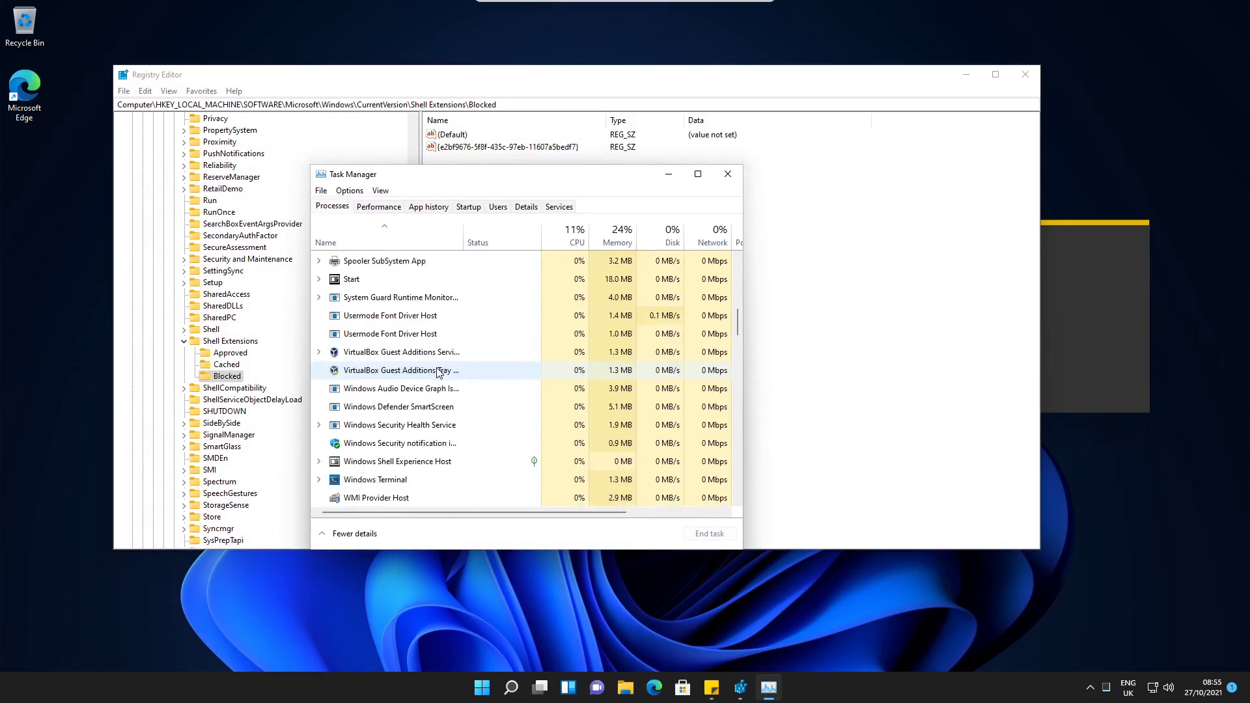
{"action": "scroll", "coordinate": [437, 372], "scroll_direction": "down", "scroll_amount": 8}
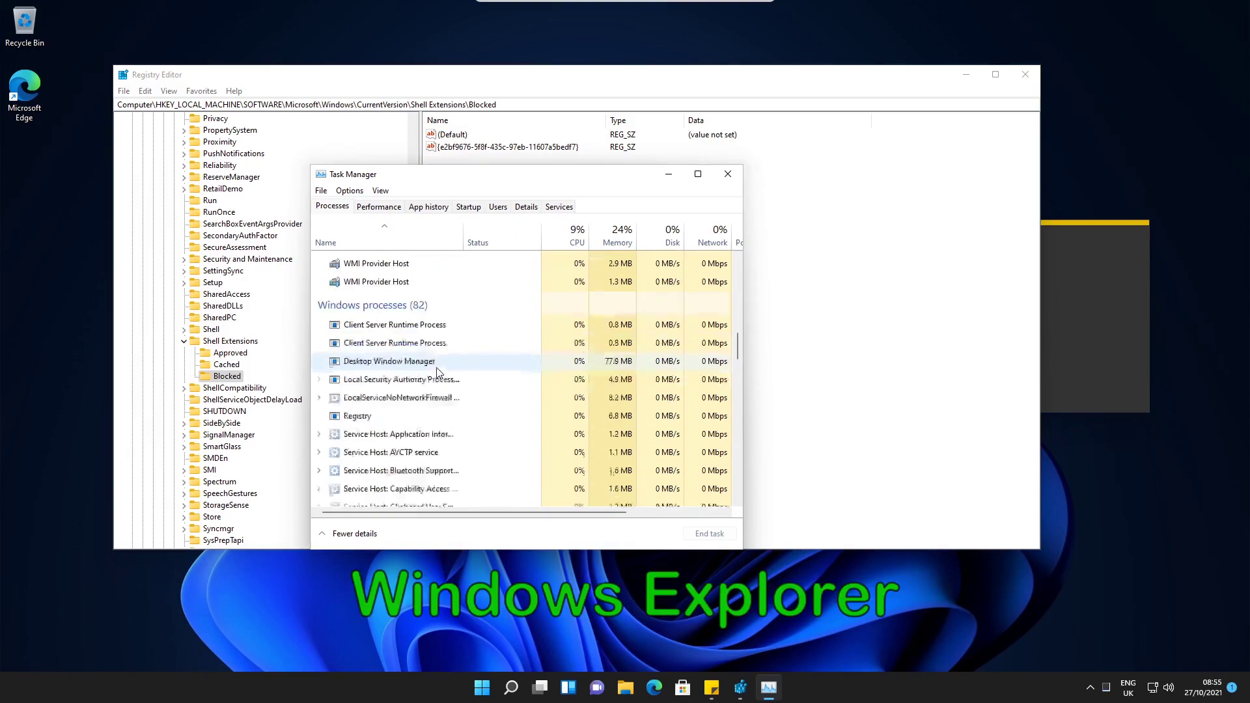
{"action": "scroll", "coordinate": [437, 371], "scroll_direction": "down", "scroll_amount": 10}
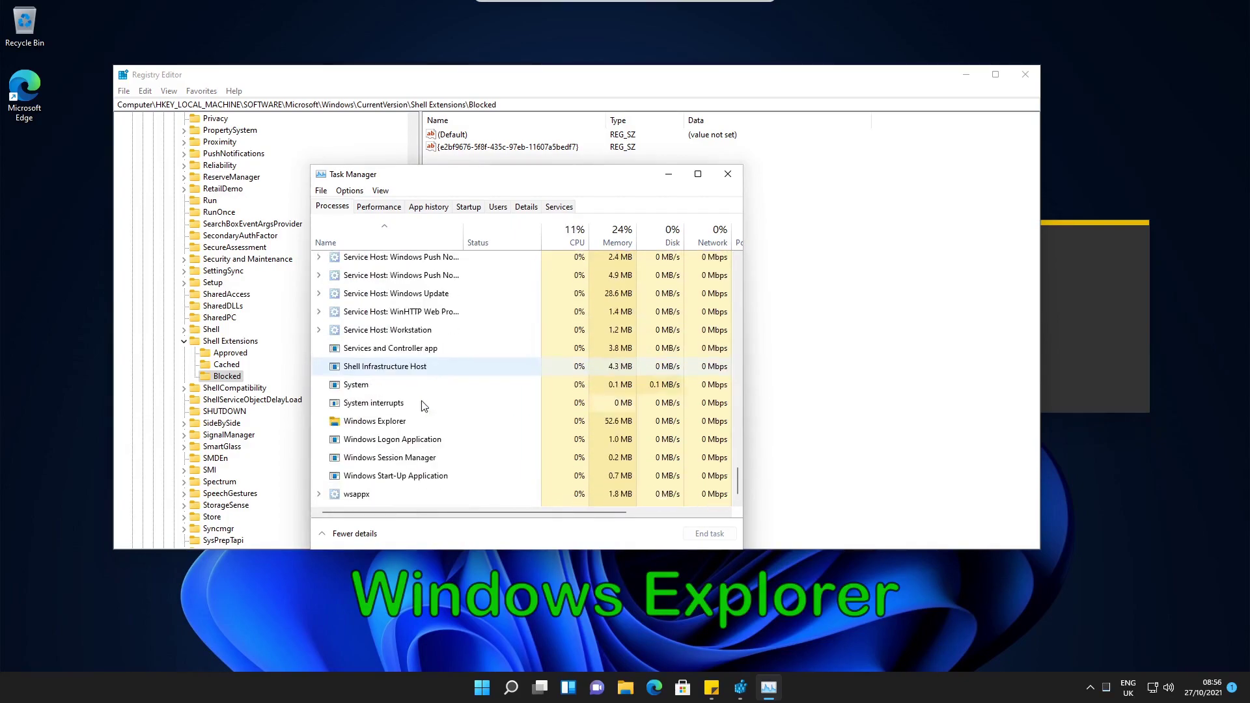
{"action": "left_click", "coordinate": [347, 424]}
{"action": "scroll", "coordinate": [371, 446], "scroll_direction": "up", "scroll_amount": 1}
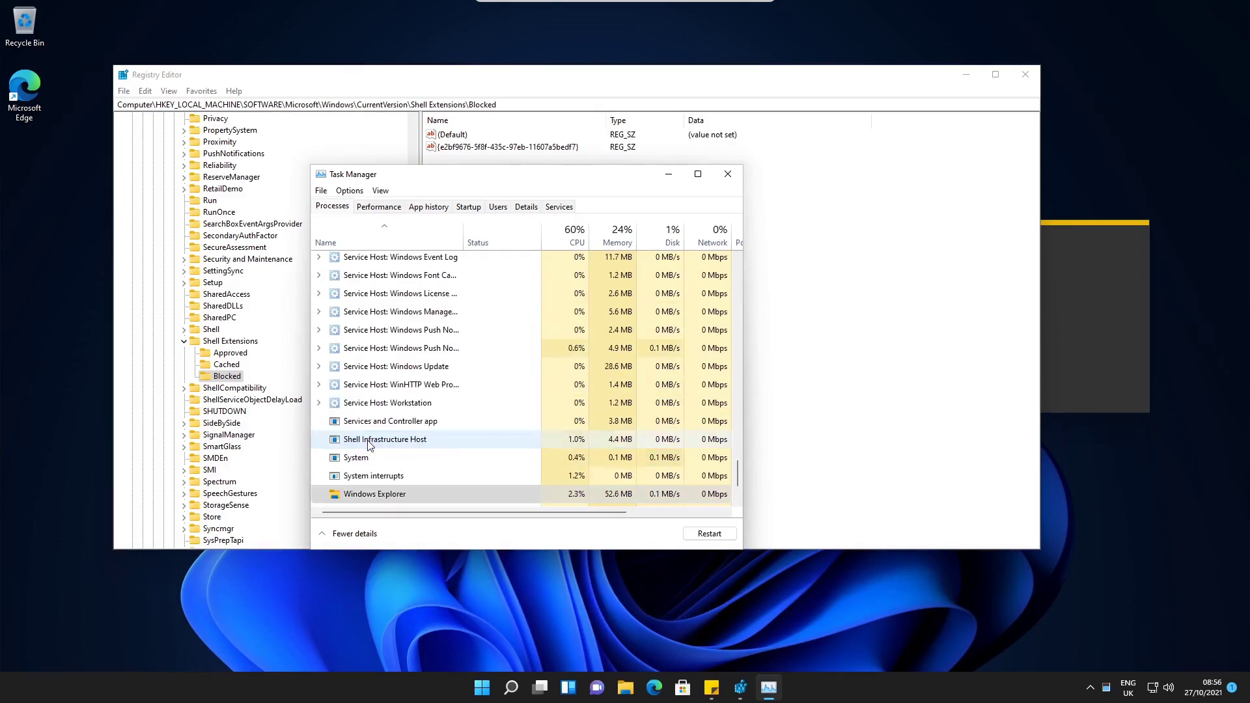
{"action": "left_click", "coordinate": [709, 536]}
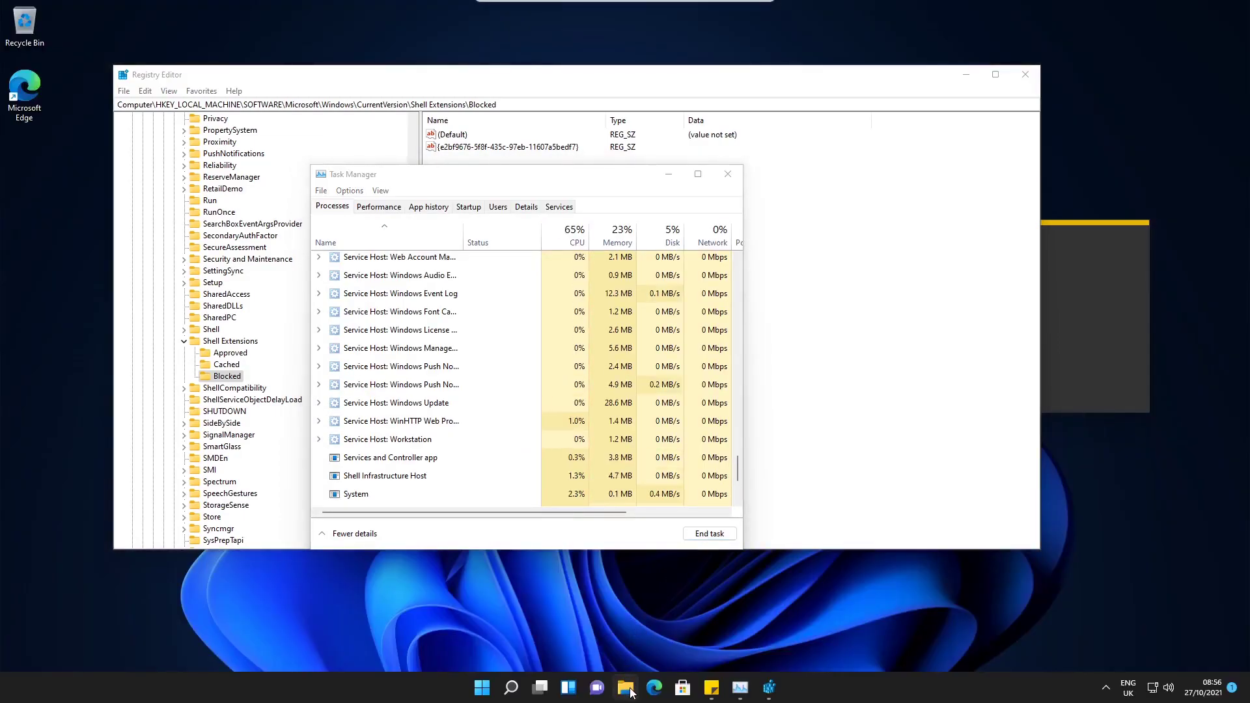
Step: Open a new File Explorer window on Quick access, now showing the classic Windows 10 ribbon
{"action": "left_click", "coordinate": [630, 691]}
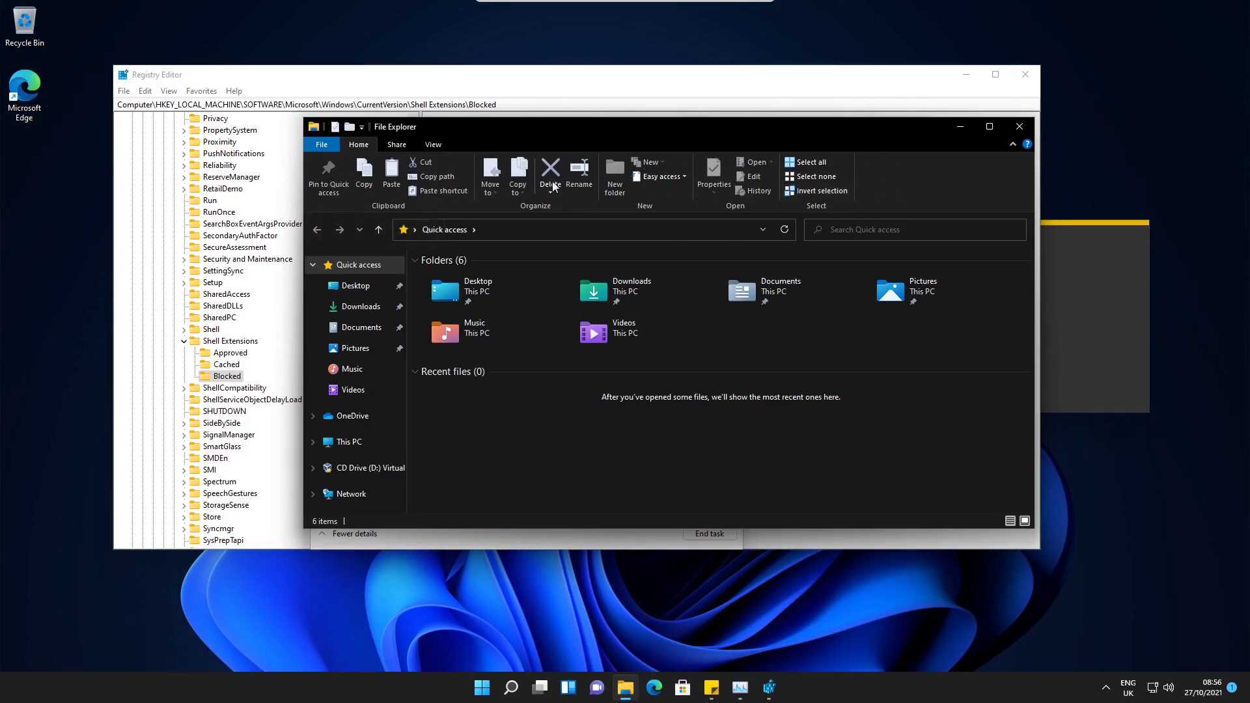
Step: Close File Explorer and delete the {e2bf9676-5f8f-435c-97eb-11607a5bedf7} value from Blocked
{"action": "left_click", "coordinate": [1019, 126]}
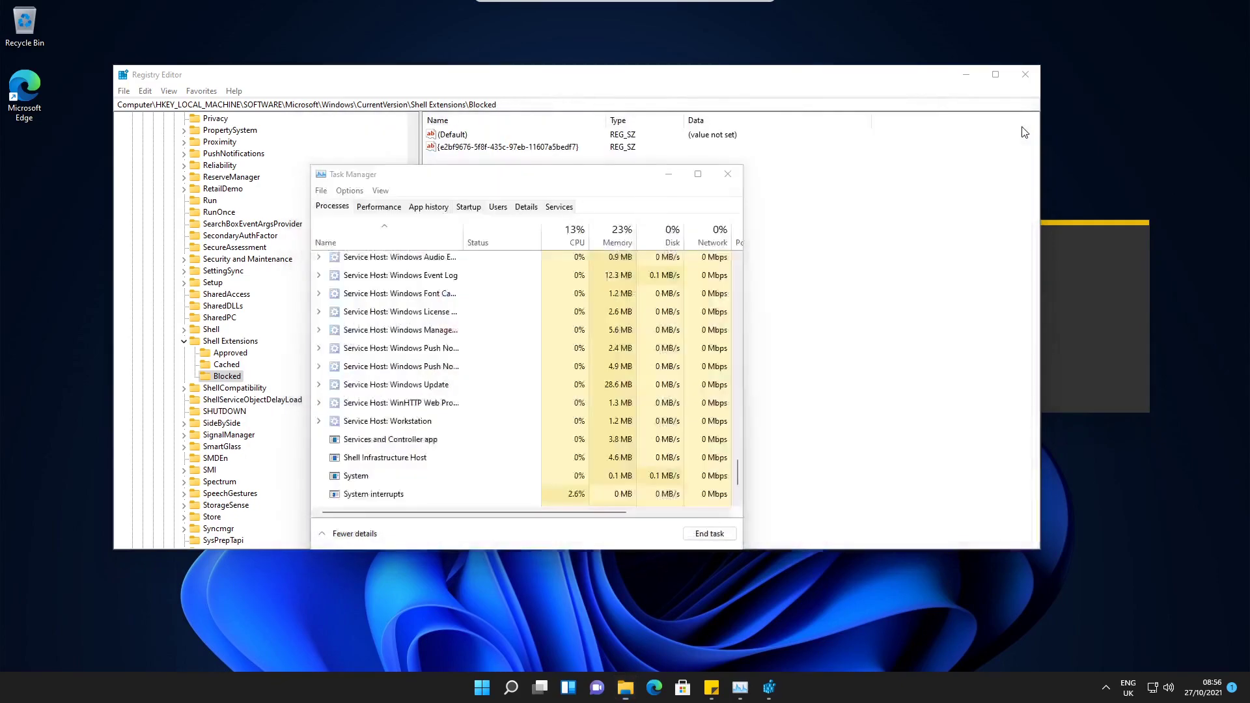
{"action": "left_click", "coordinate": [667, 174]}
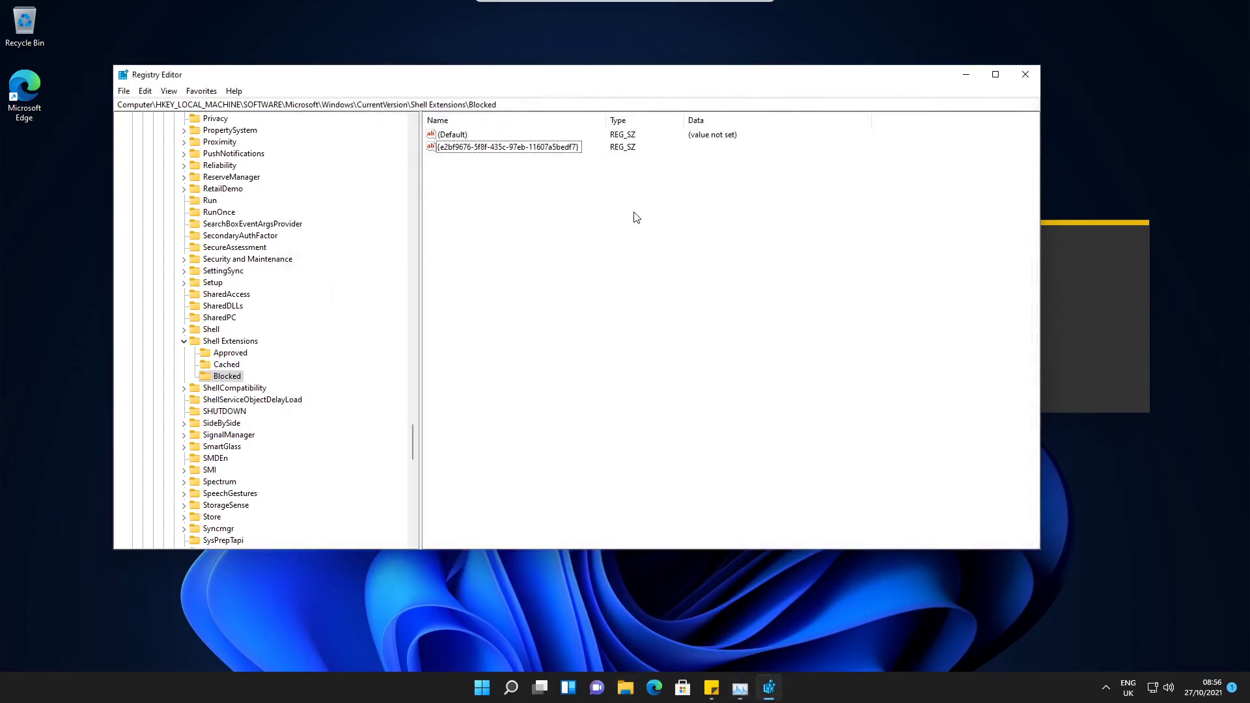
{"action": "left_click", "coordinate": [491, 149]}
{"action": "right_click", "coordinate": [487, 149]}
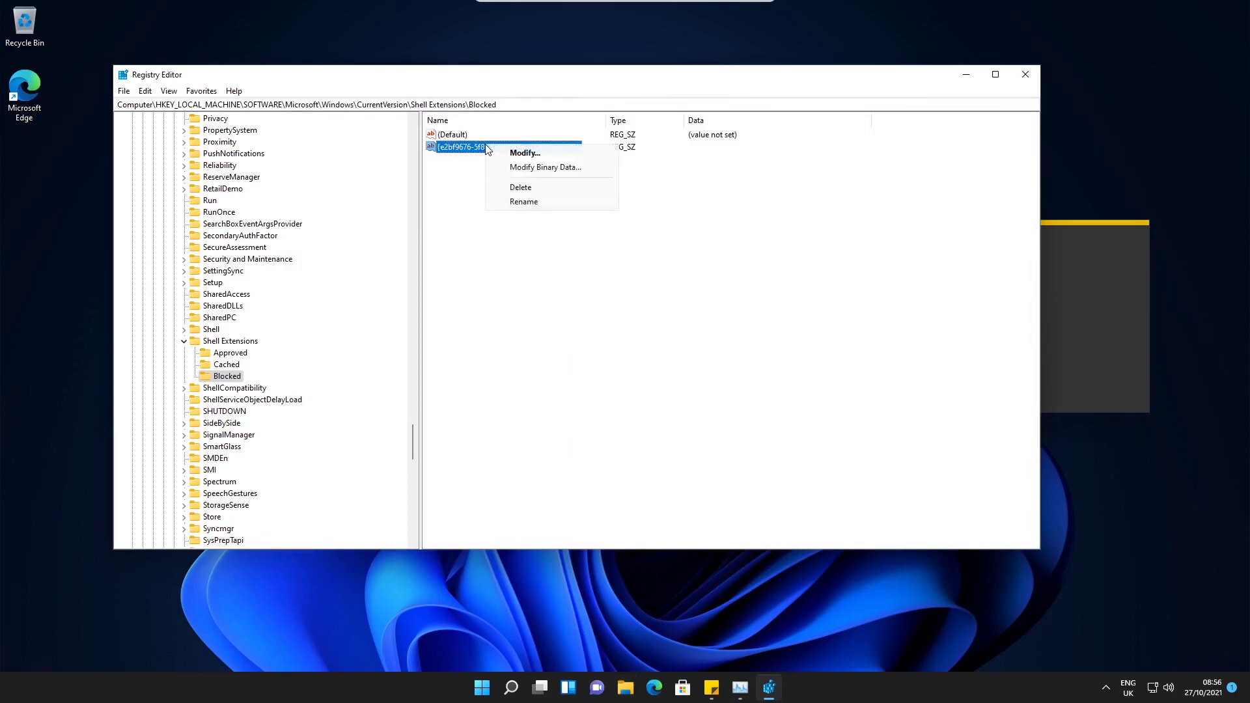
{"action": "left_click", "coordinate": [519, 189]}
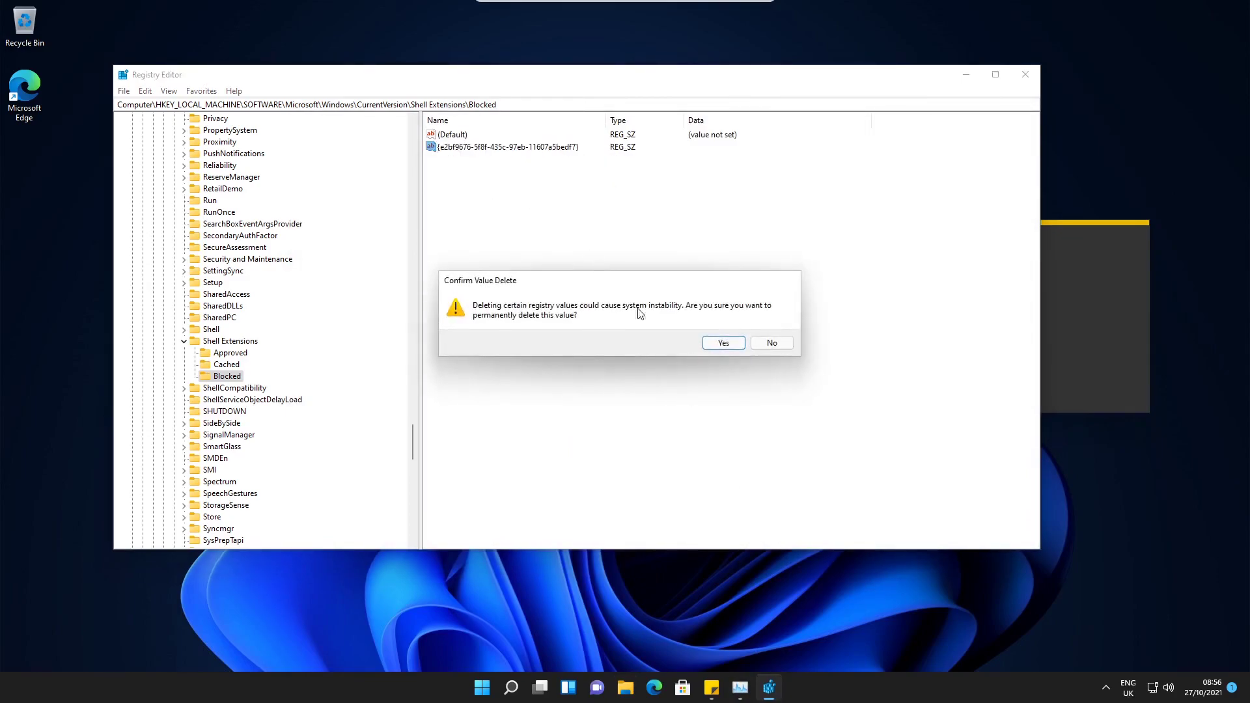
{"action": "left_click", "coordinate": [719, 345]}
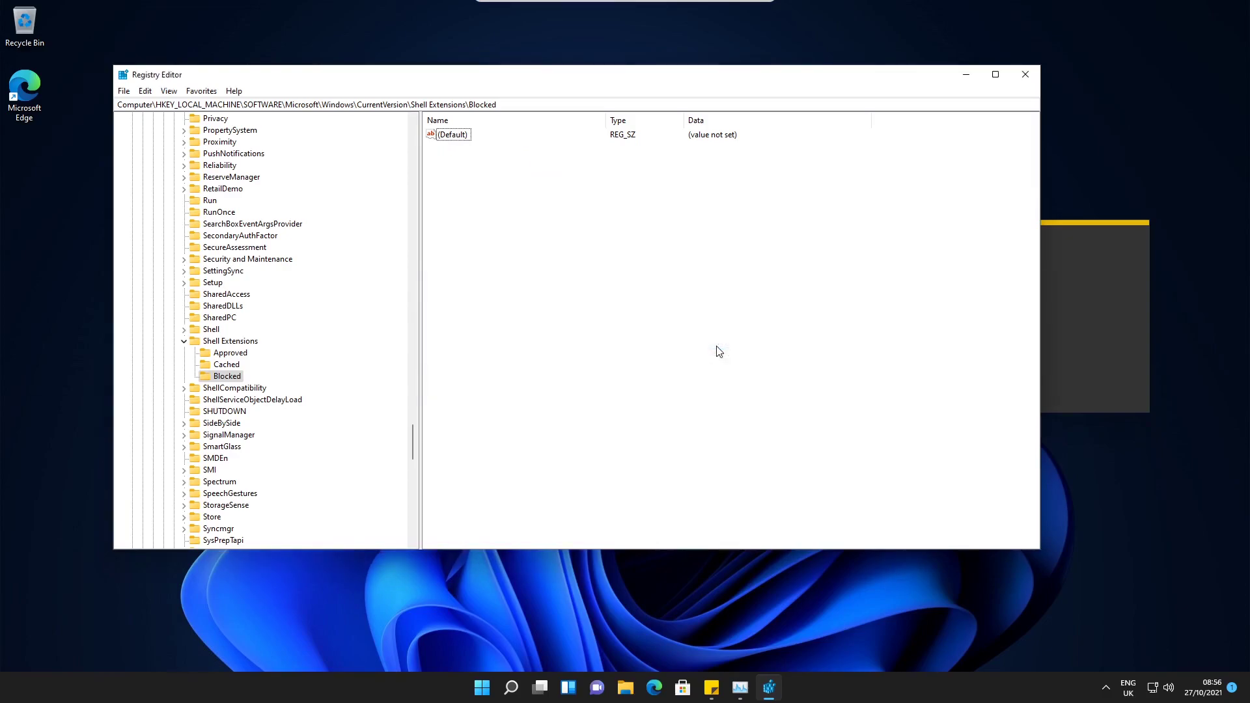
Step: Restart Windows Explorer in Task Manager and reopen File Explorer with the Windows 11 command bar
{"action": "left_click", "coordinate": [743, 694]}
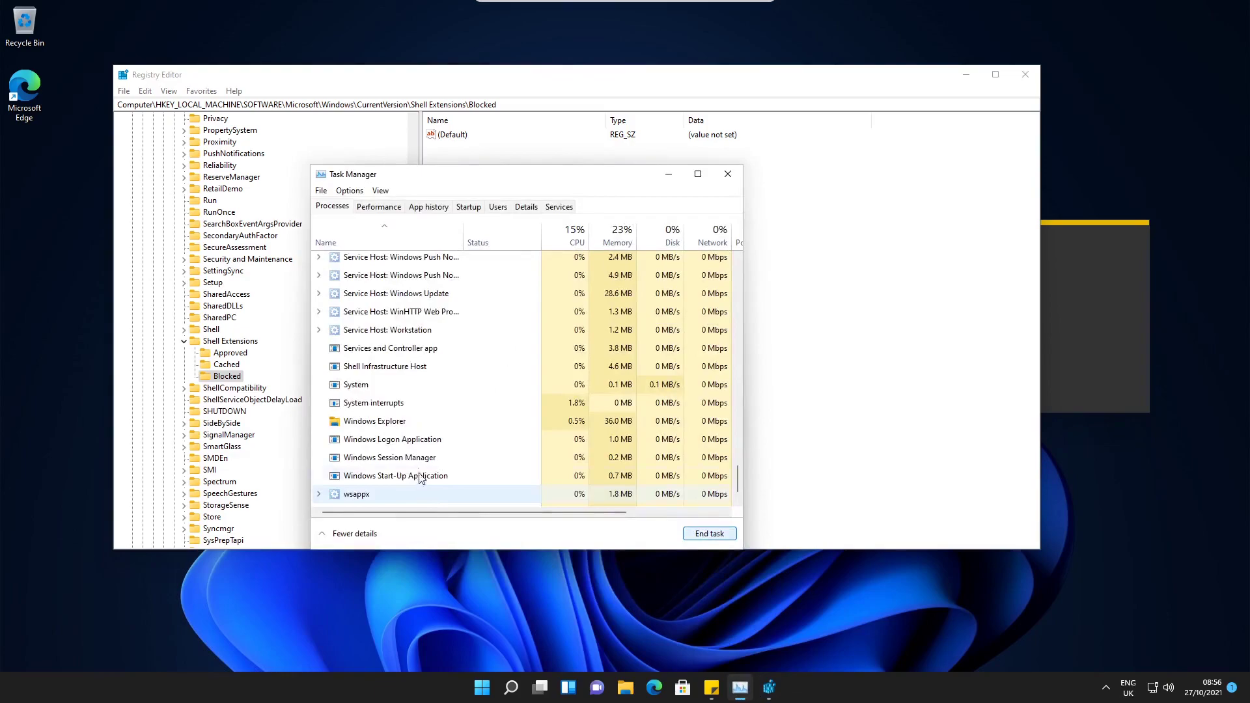
{"action": "left_click", "coordinate": [362, 427]}
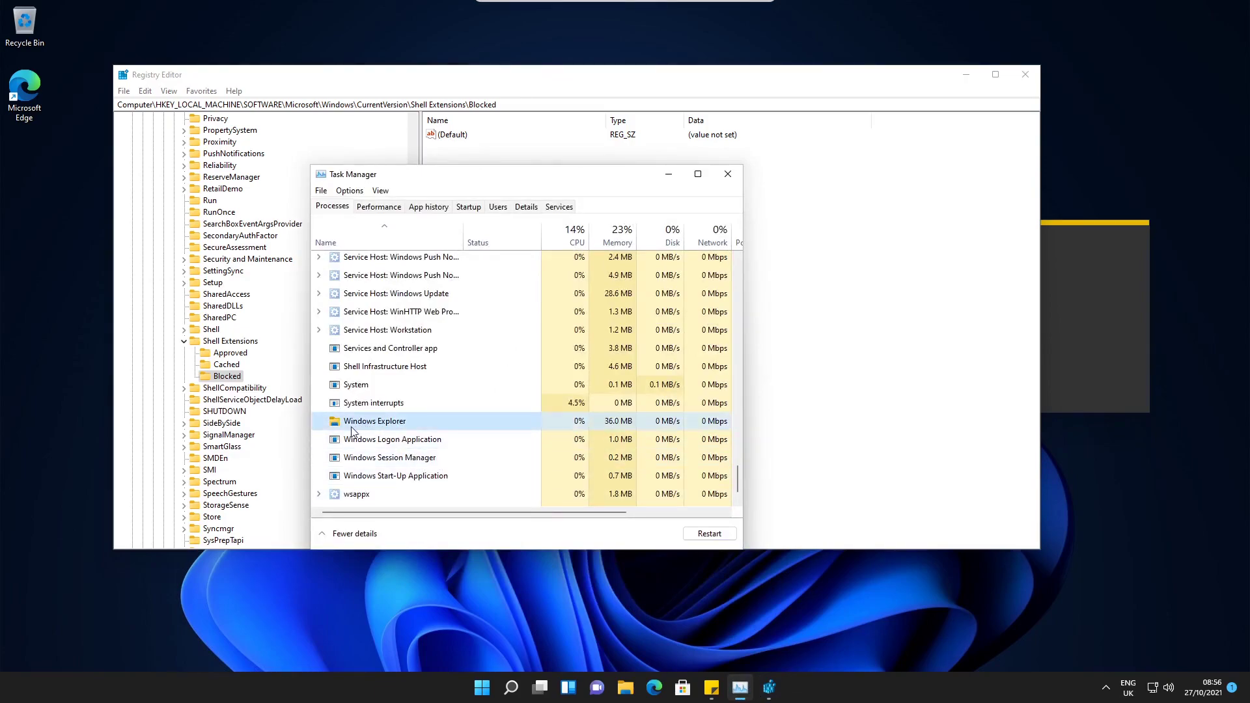
{"action": "left_click", "coordinate": [711, 534]}
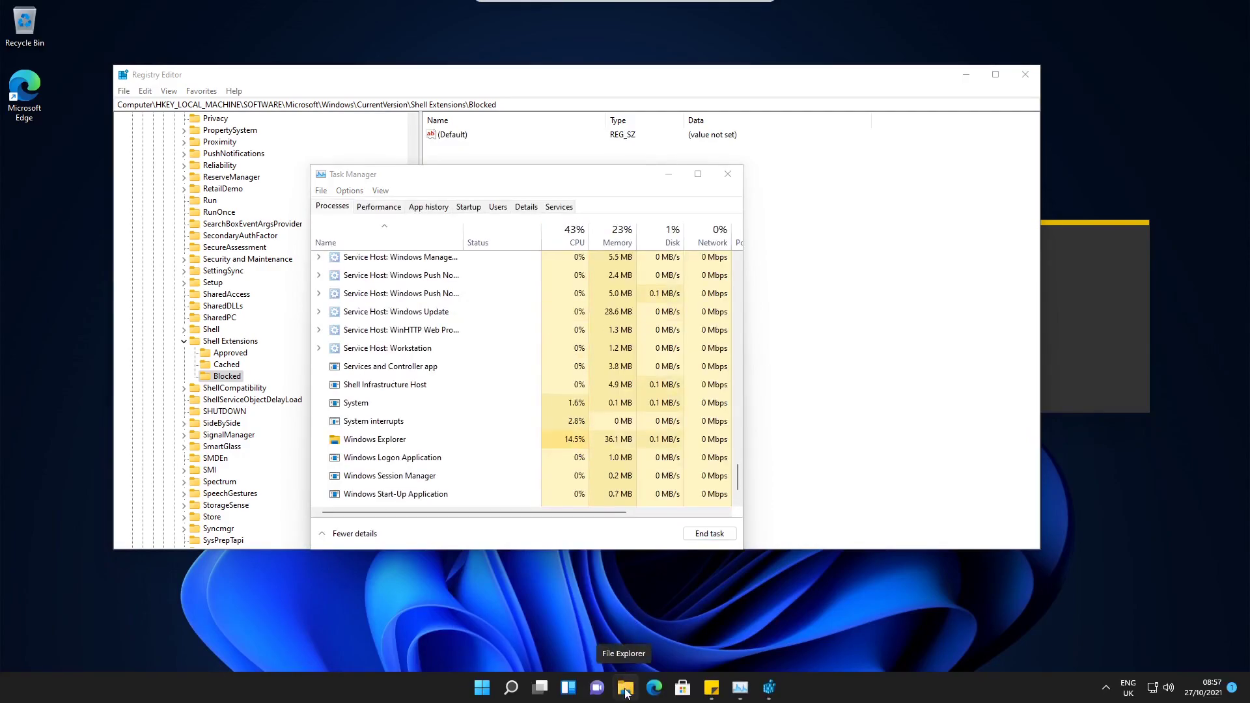
{"action": "left_click", "coordinate": [625, 689]}
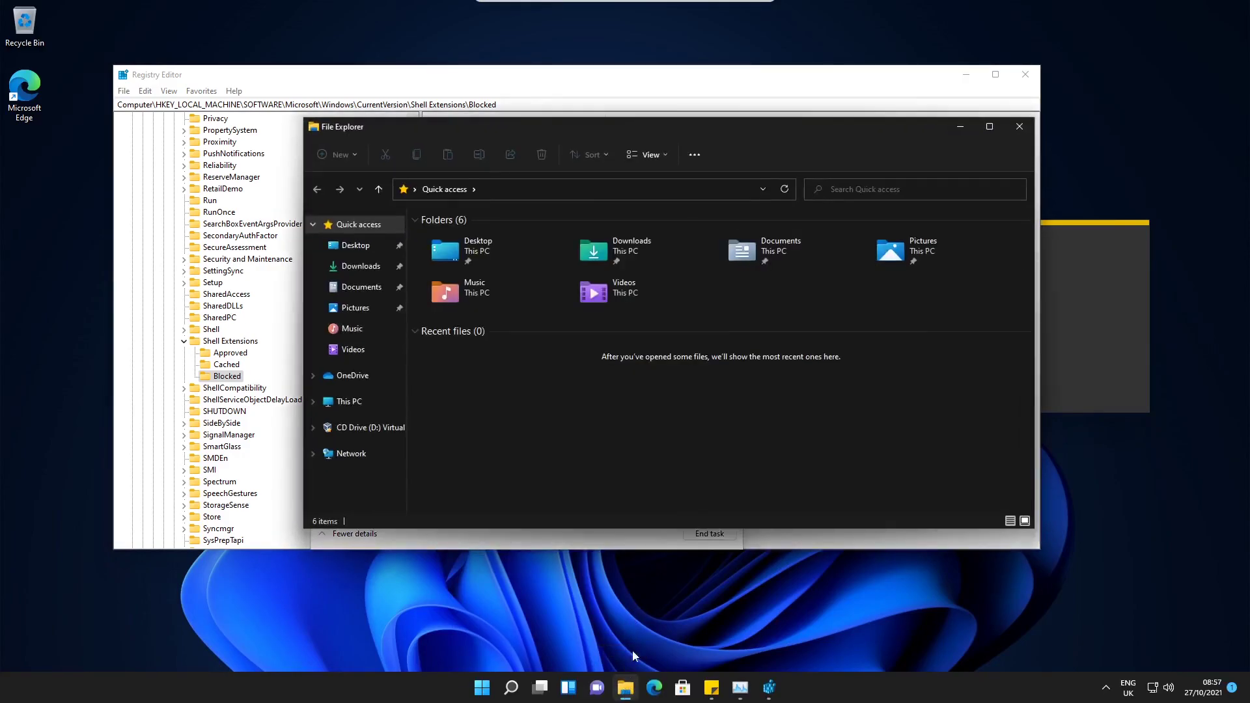